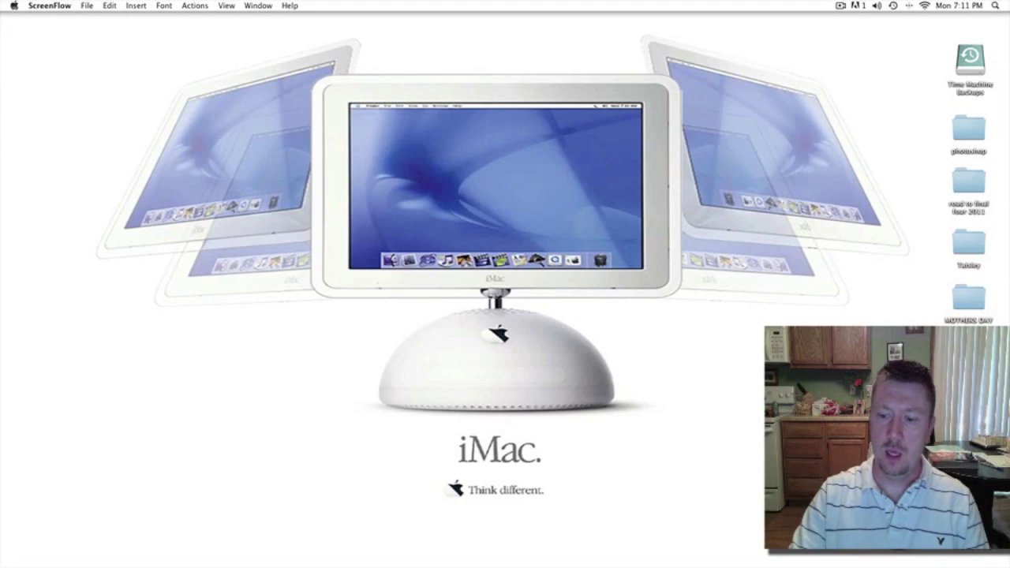
Step: Launch iMovie from the Dock to open the 'A day at the park' event
mouse_move(773, 562)
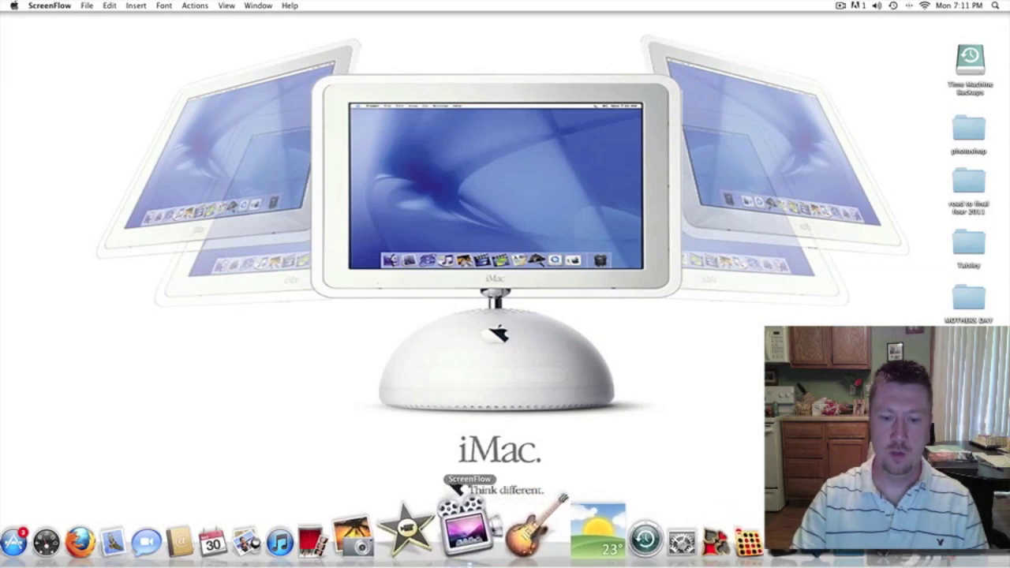
left_click(456, 522)
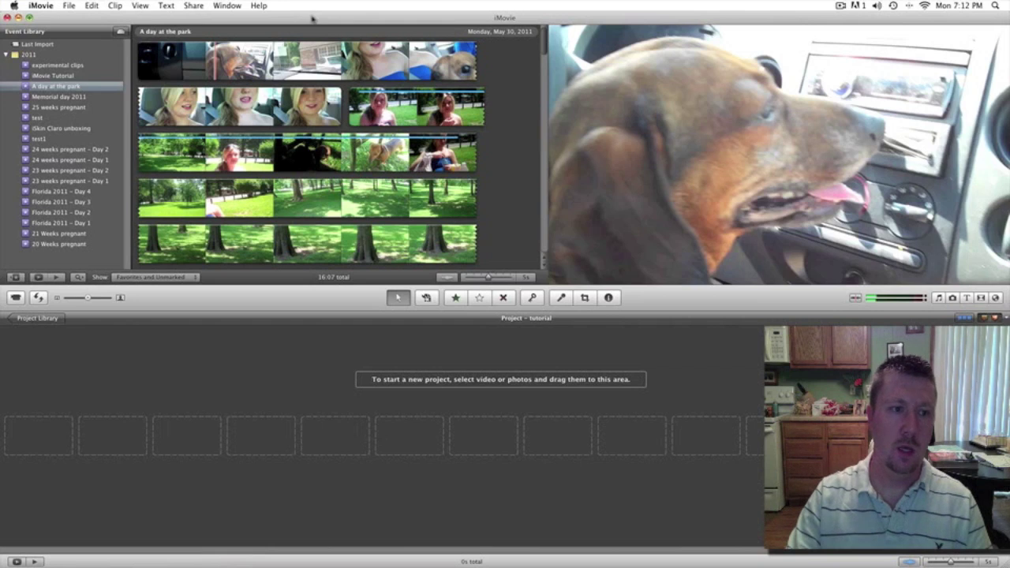
Step: Confirm Show Advanced Tools is checked in iMovie Preferences, then close the window
left_click(45, 8)
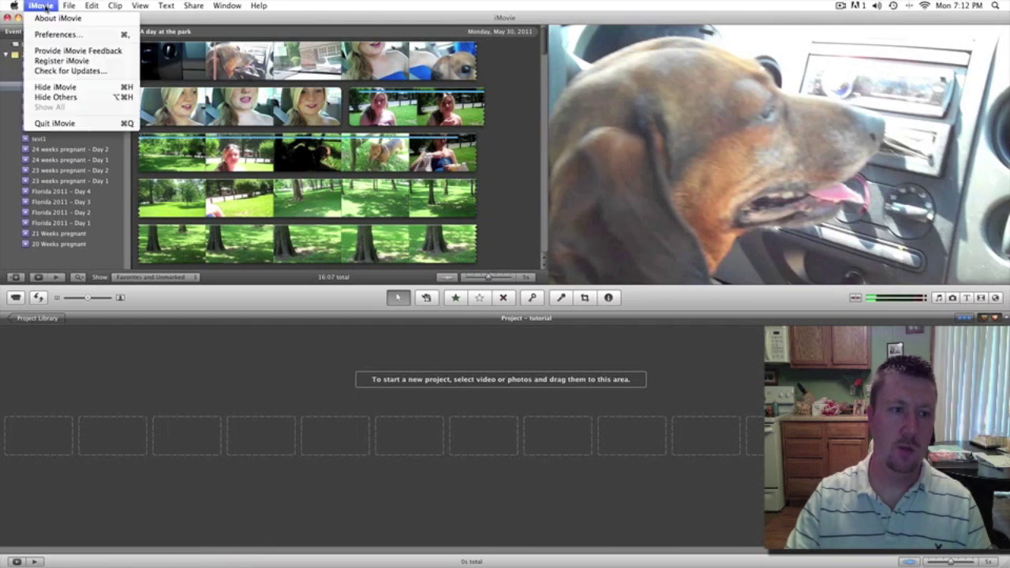
left_click(52, 33)
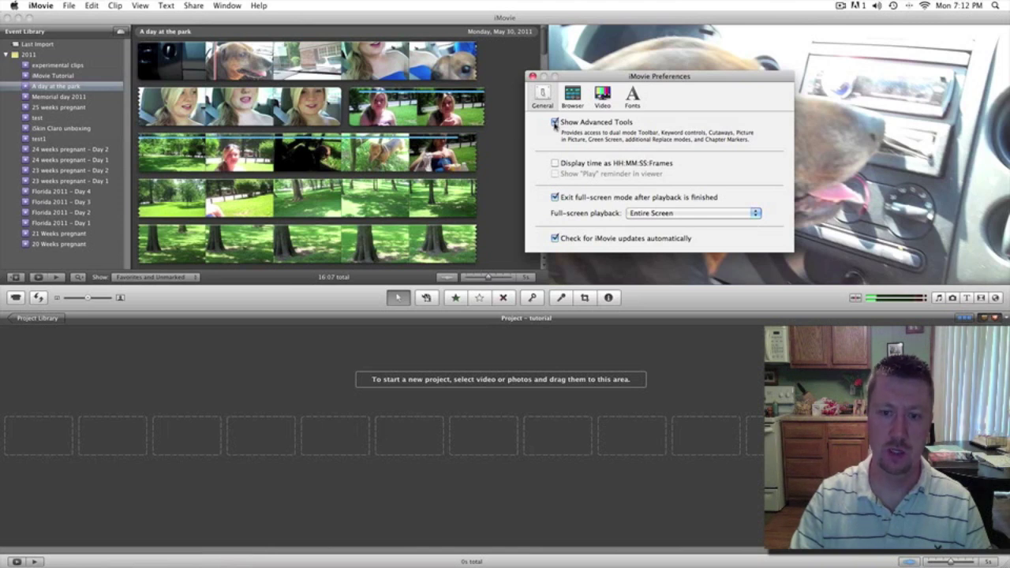
left_click(533, 77)
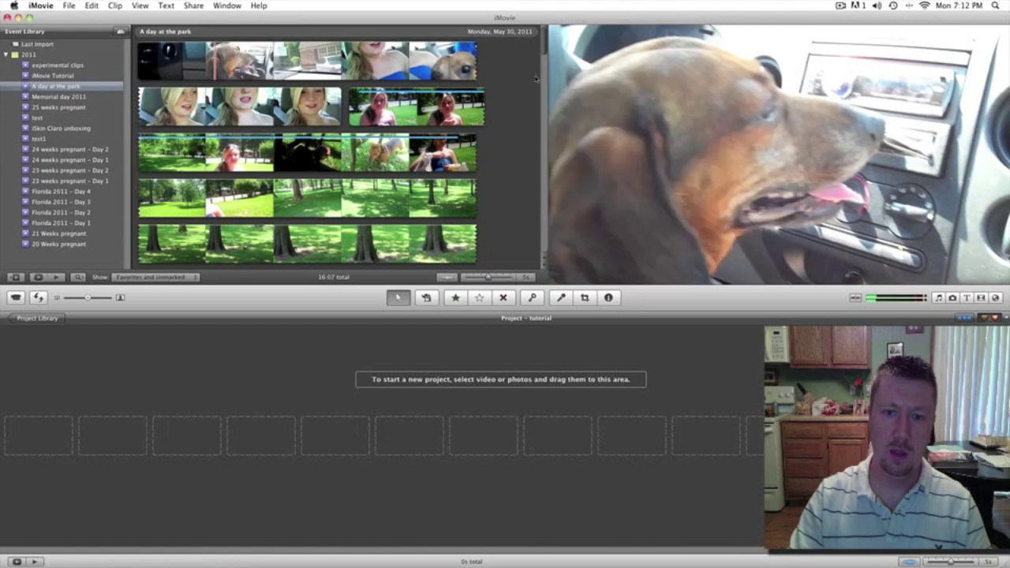
left_click(38, 297)
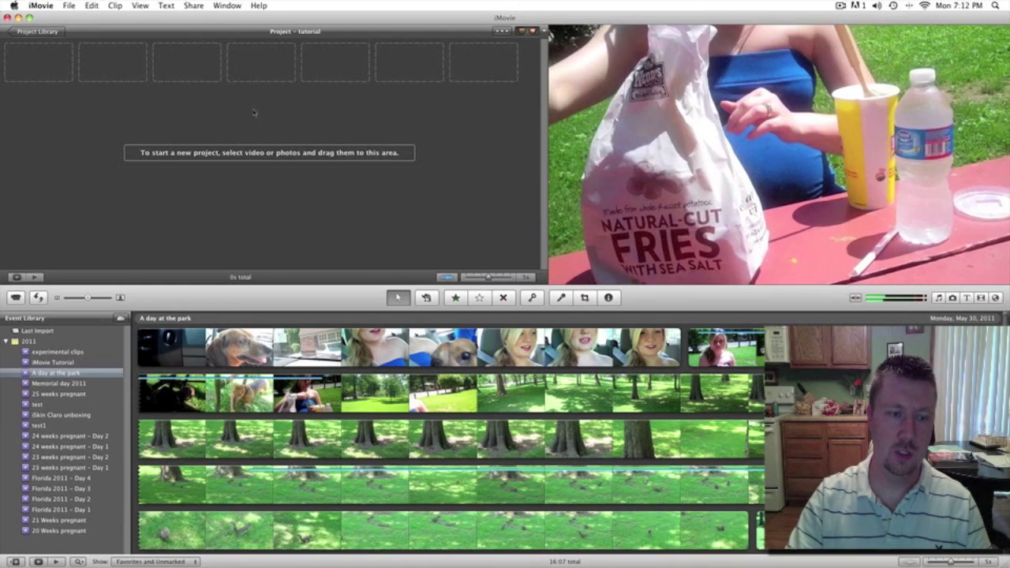
left_click(39, 297)
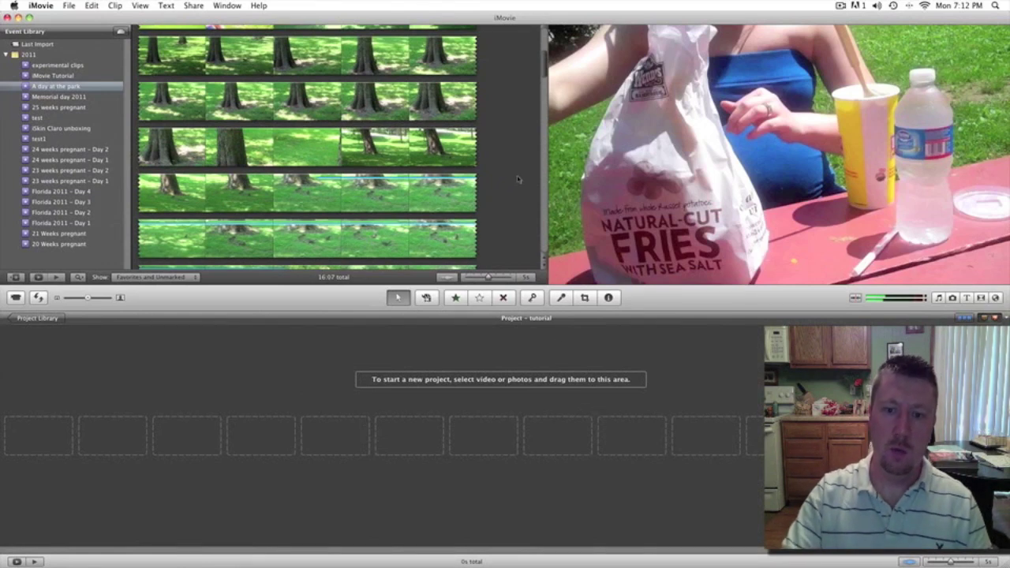
scroll(518, 179, "up", 10)
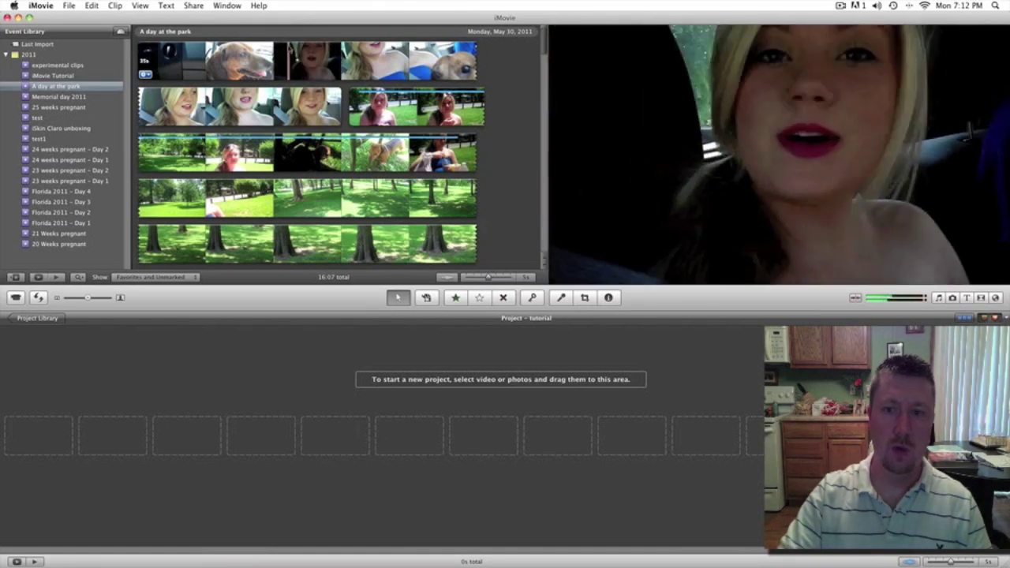
Step: Select a 4-second range of the girl's clip and bring up the Keywords window
left_click(300, 47)
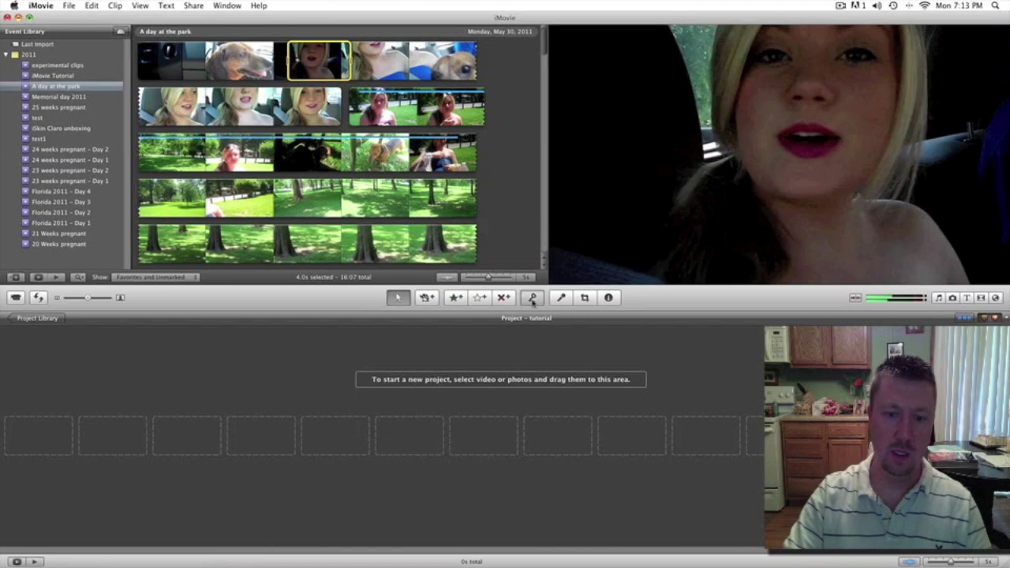
left_click(532, 298)
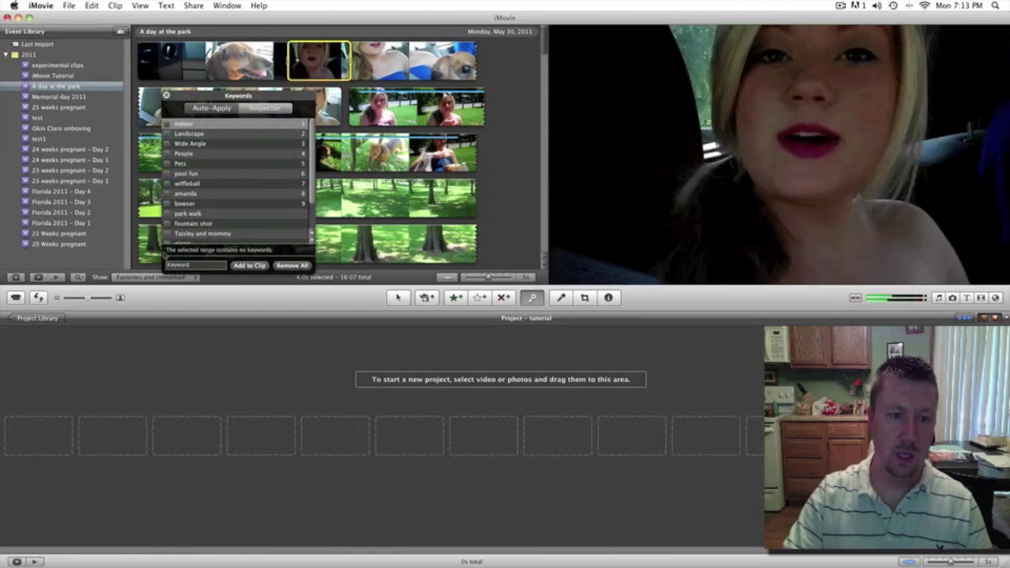
Step: Add a new lowercase keyword with the person's first name to the range, then close Keywords
left_click(183, 266)
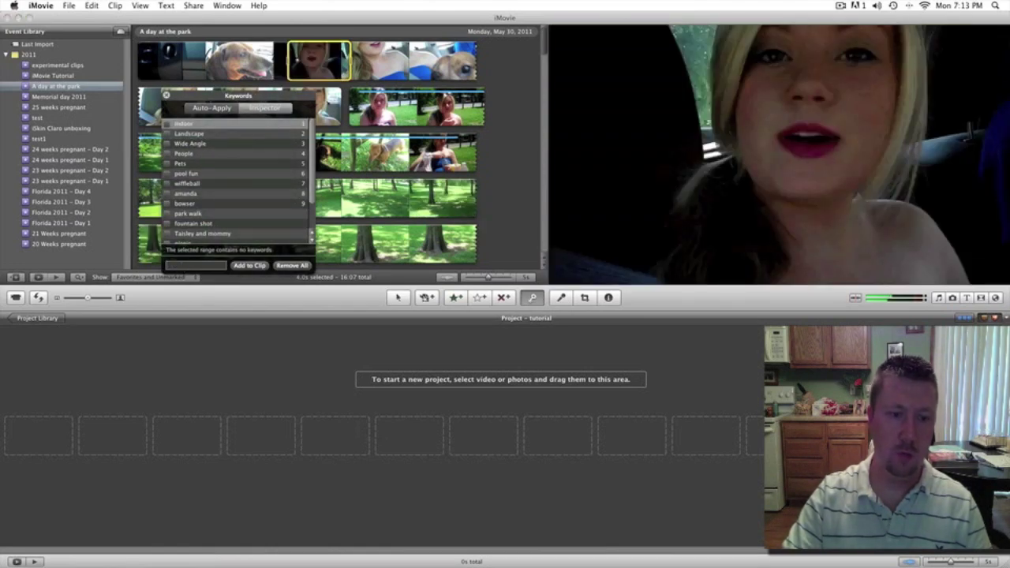
type("AMAND")
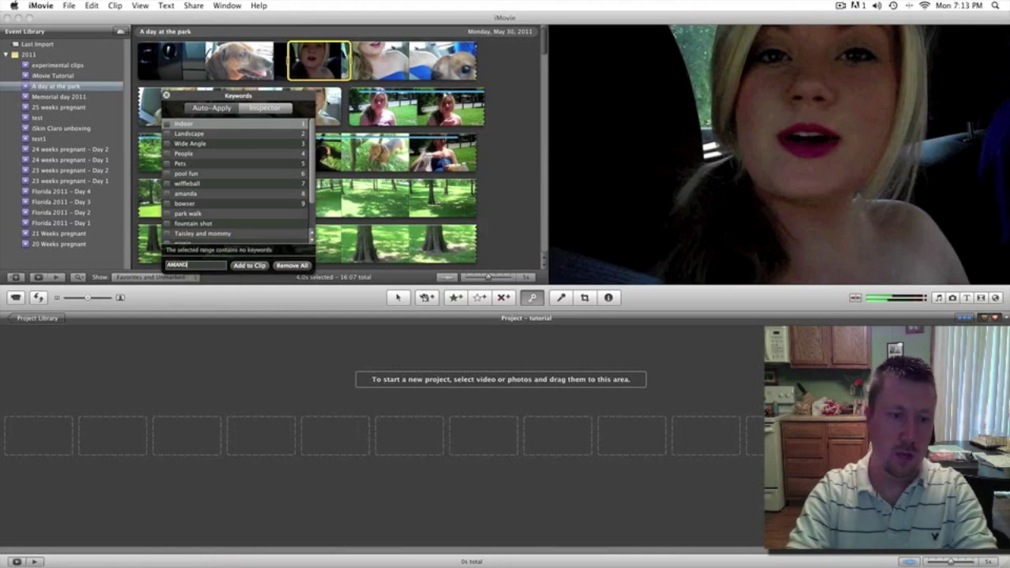
key("BackSpace")
key("BackSpace")
key("BackSpace")
key("BackSpace")
key("BackSpace")
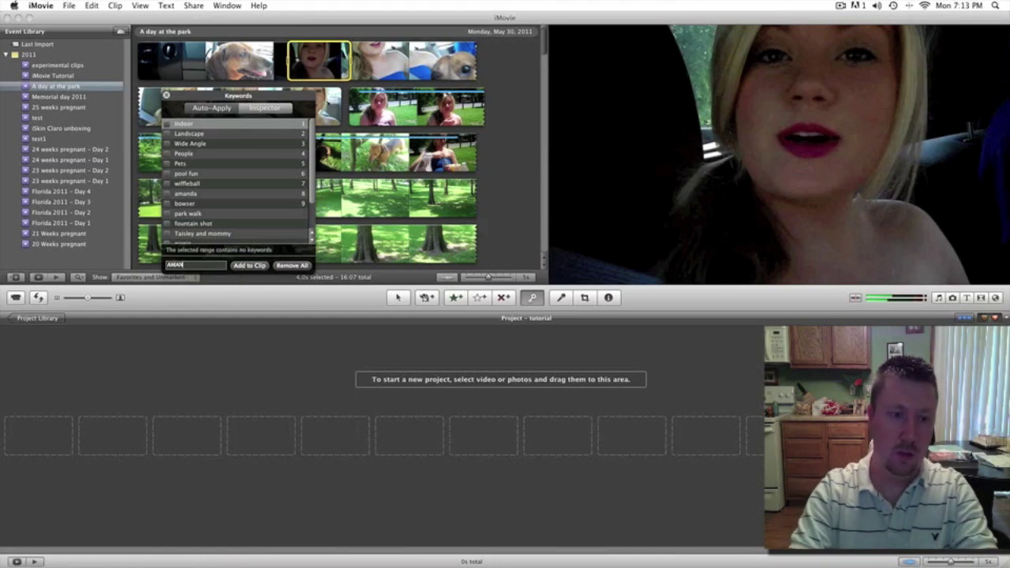
type("am")
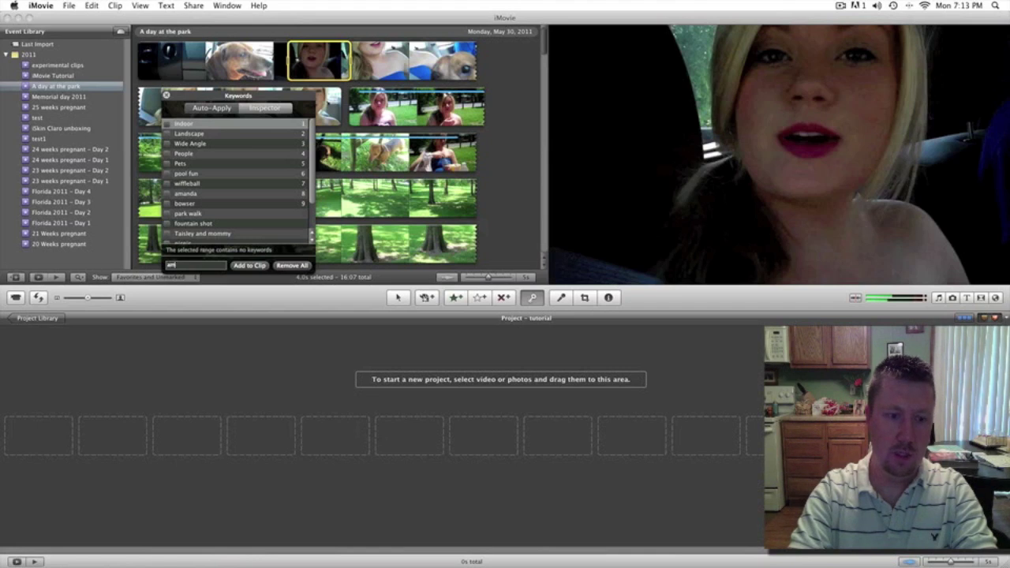
type("anda")
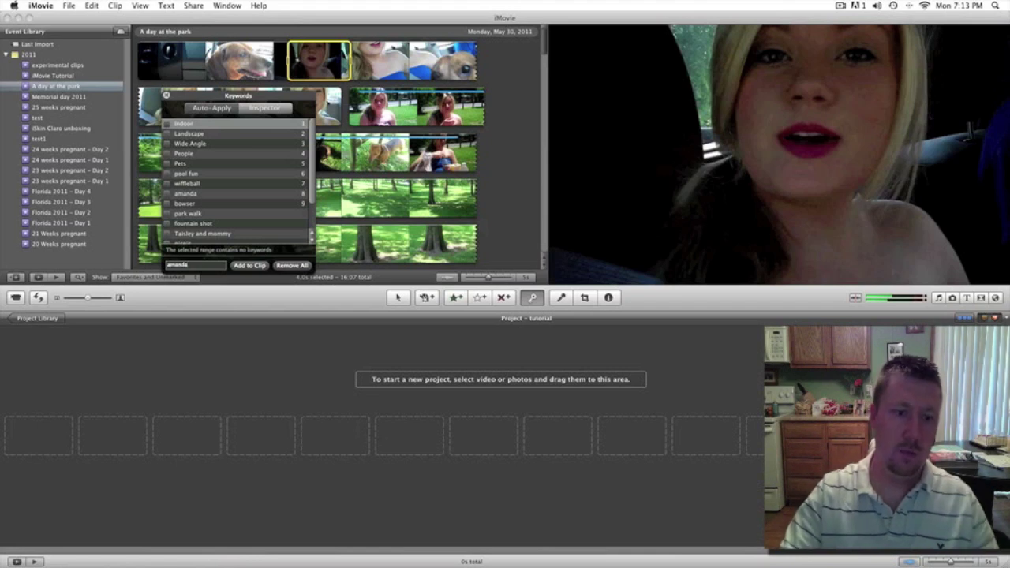
left_click(251, 267)
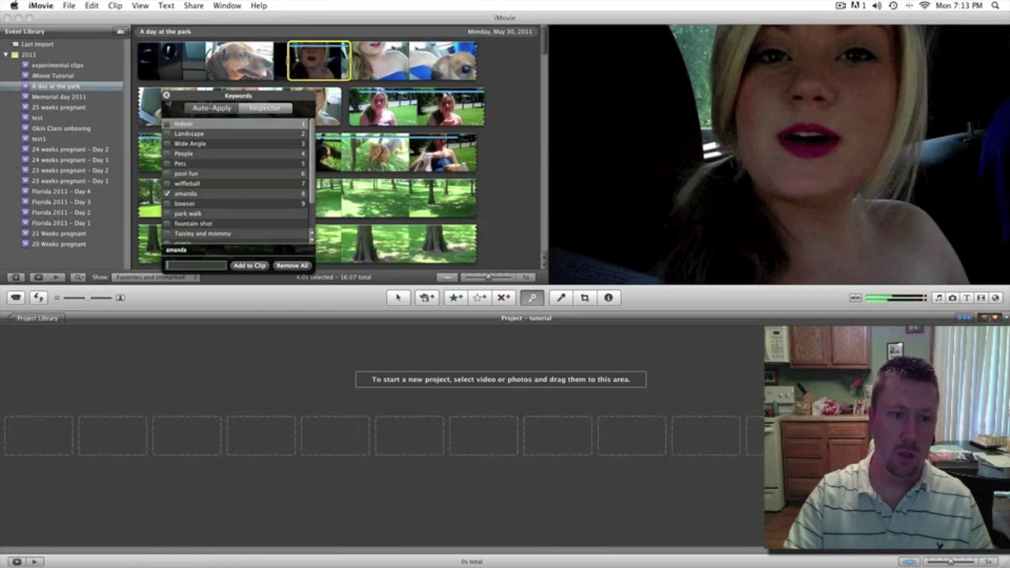
left_click(166, 96)
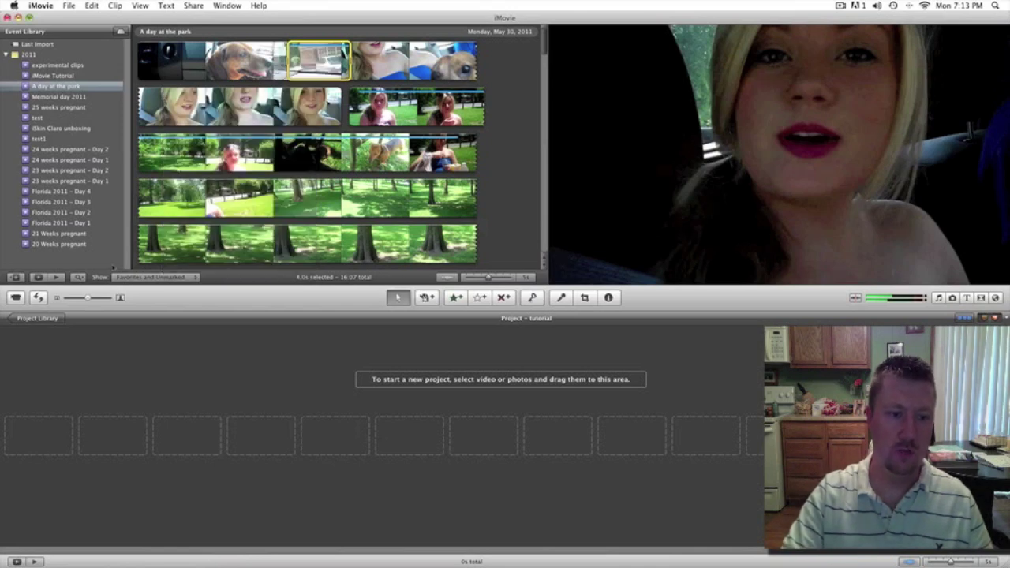
Step: Filter by keyword to show only the person's keyword instead of 'squirrel's are nuts'
left_click(78, 278)
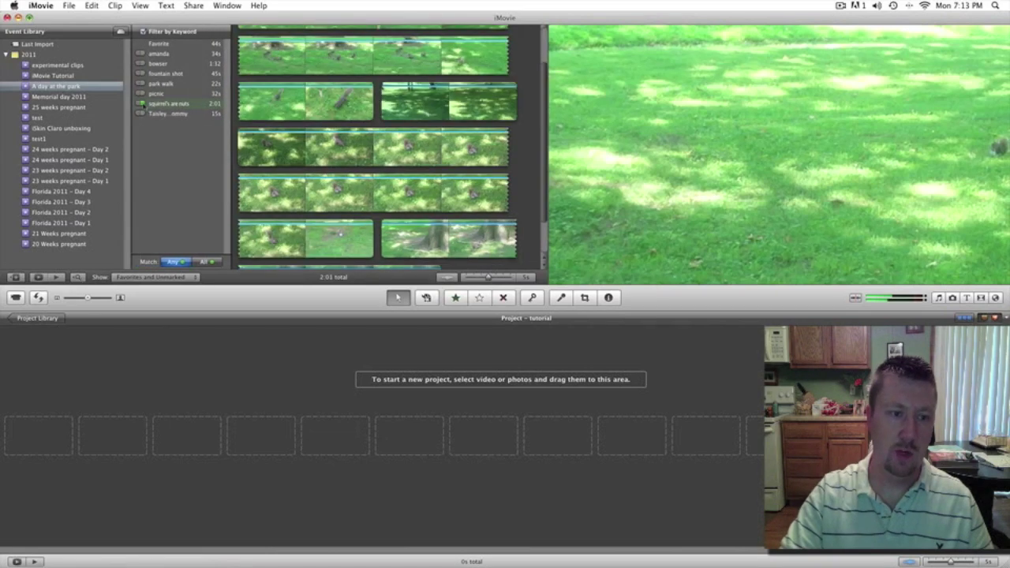
left_click(142, 105)
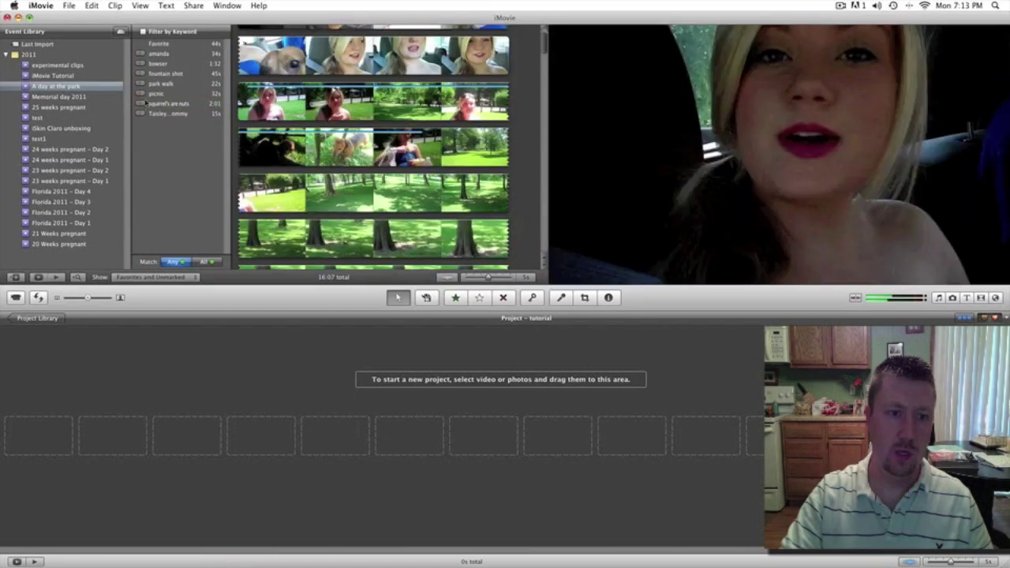
left_click(141, 53)
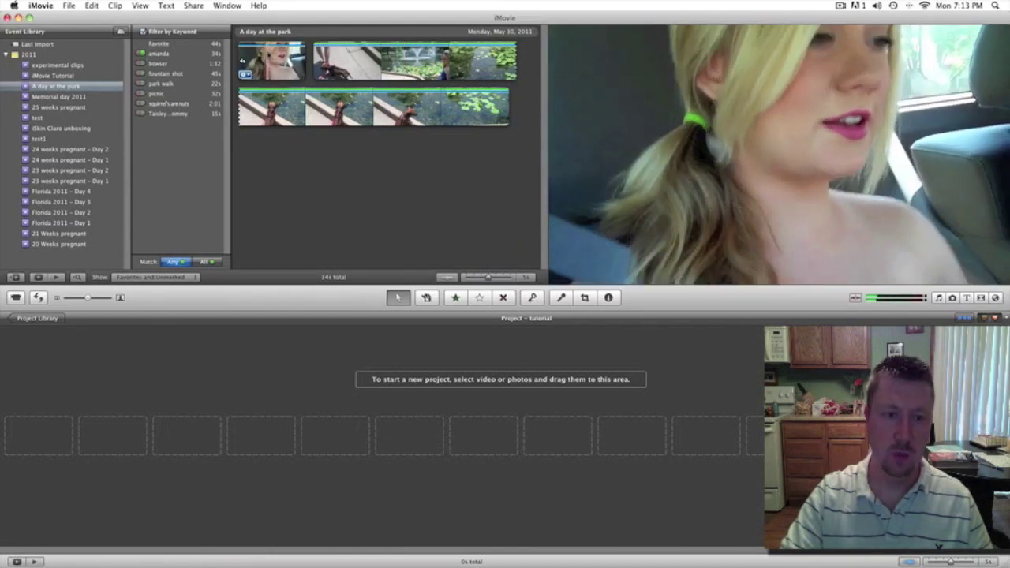
Step: Select the first tagged clip and view its details in the Inspector, then close it
left_click(265, 52)
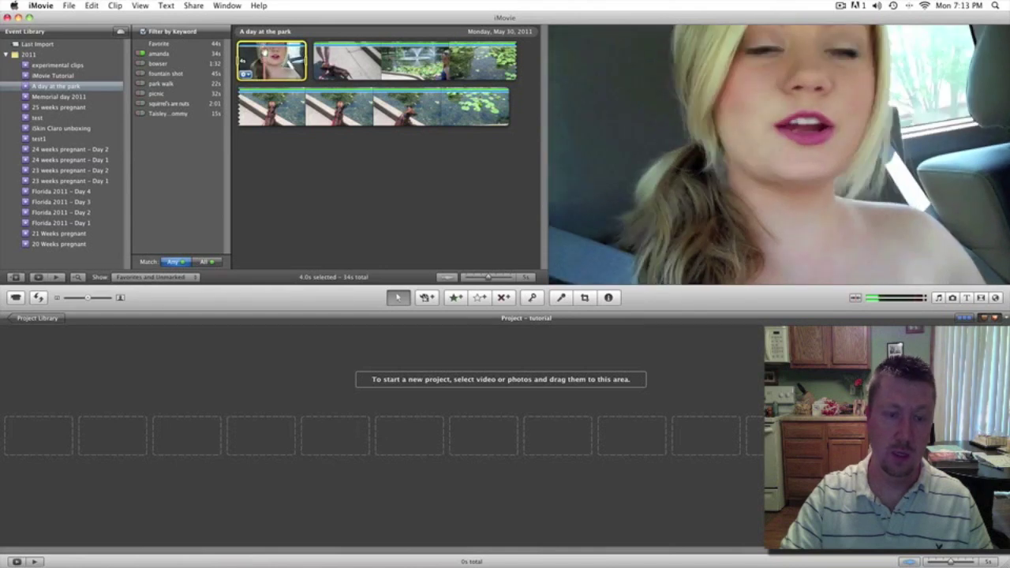
key("i")
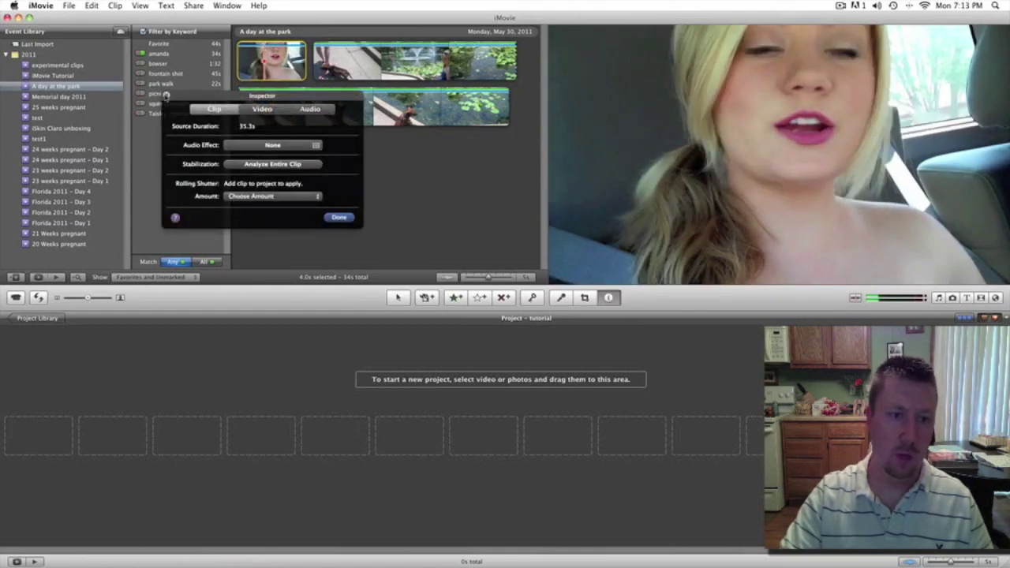
left_click(166, 95)
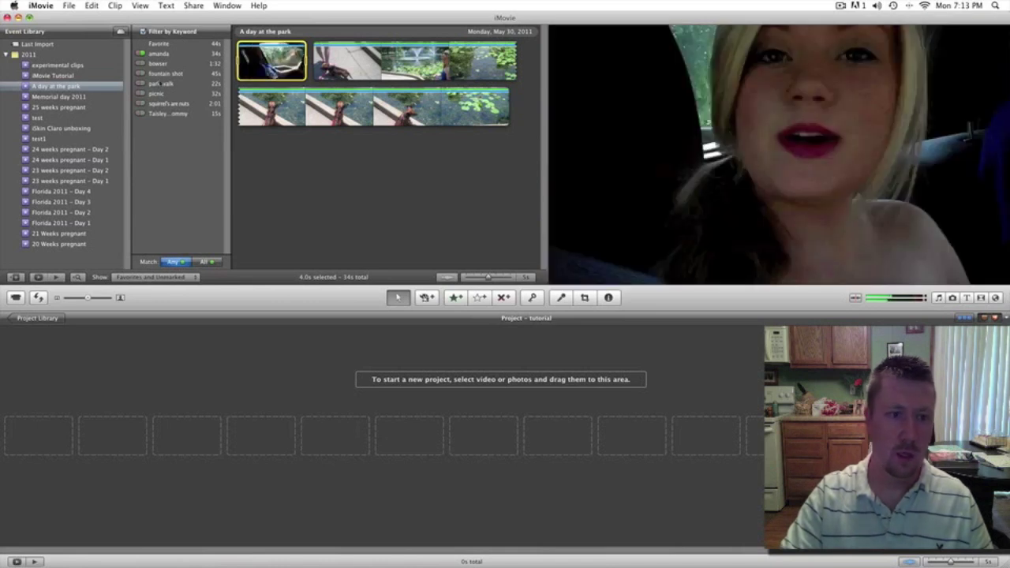
Step: Switch the A day at the park keyword filter from the person's keyword to 'squirrel's are nuts'
left_click(141, 53)
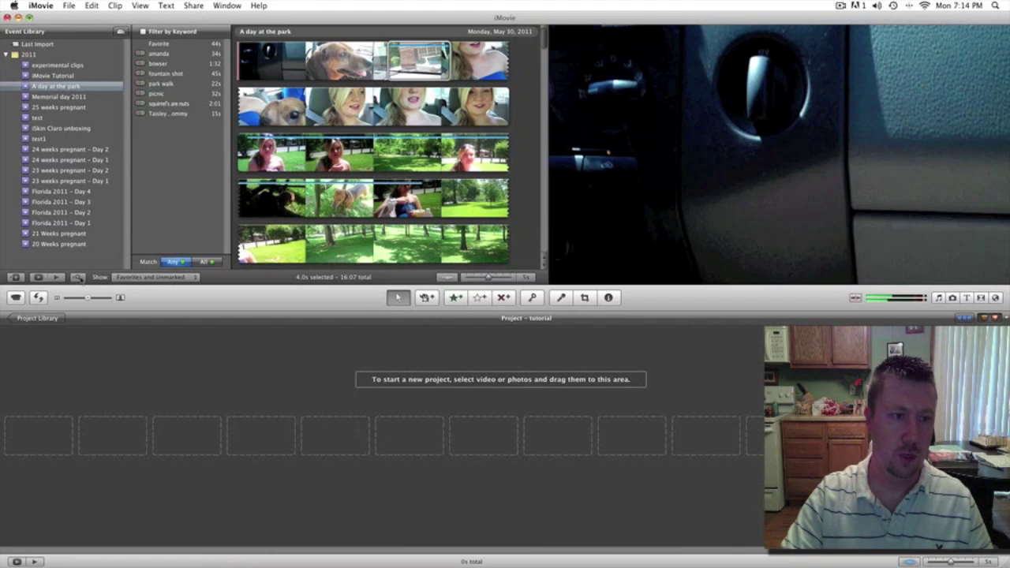
left_click(79, 278)
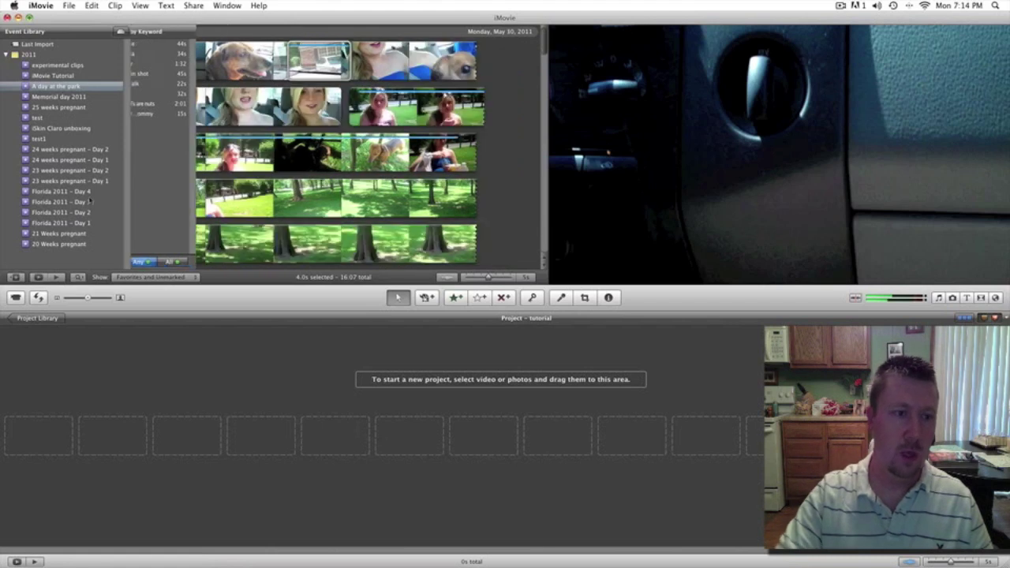
left_click(68, 88)
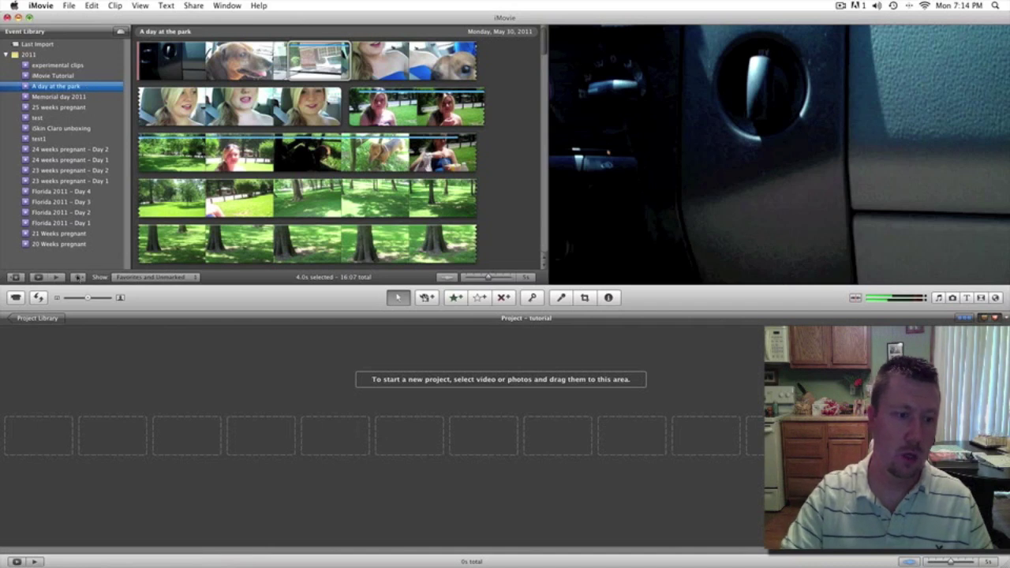
left_click(78, 278)
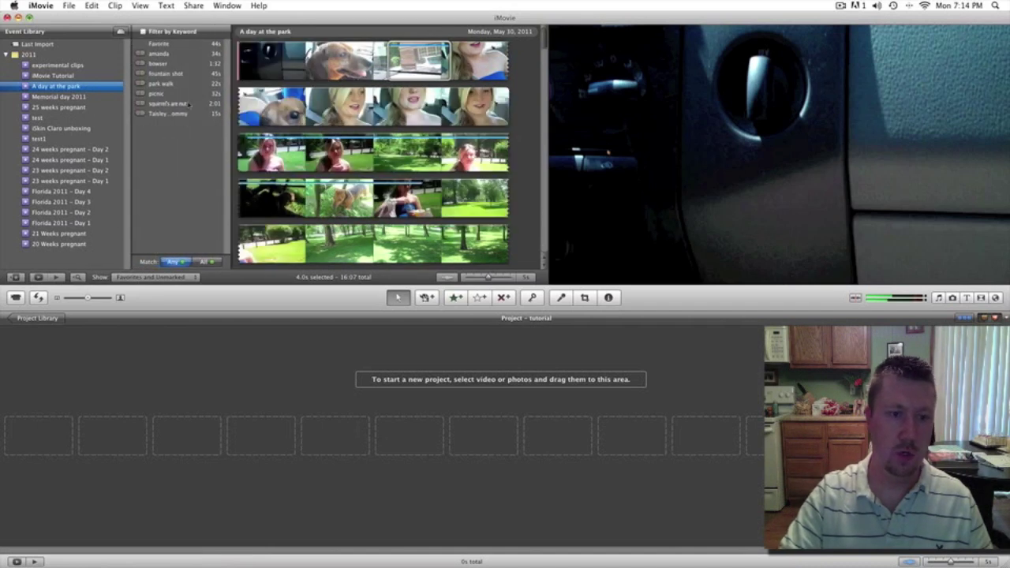
left_click(142, 104)
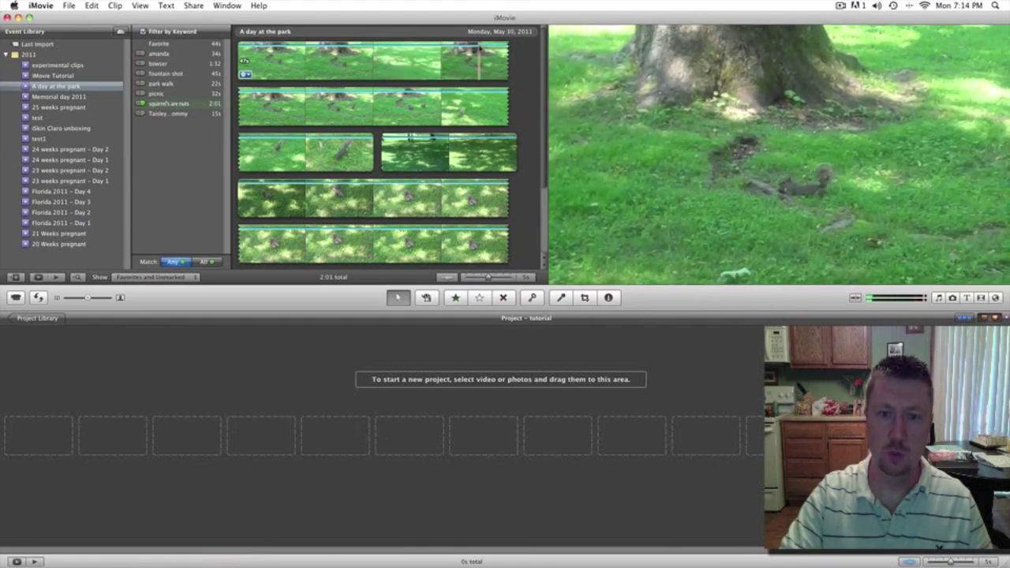
Step: Add a 13.9-second range of squirrel footage to the tutorial project timeline
left_click(479, 49)
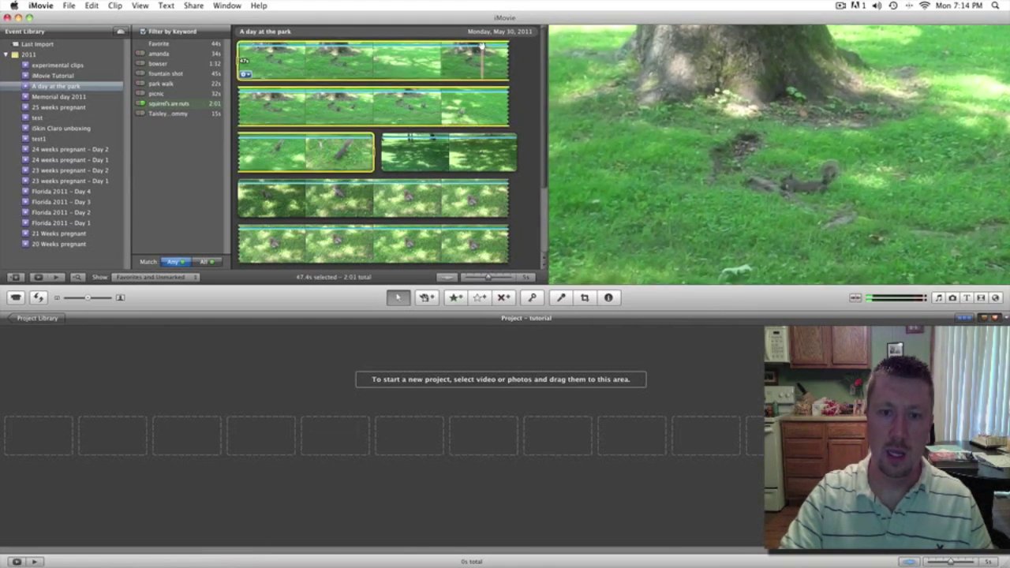
key("super+shift+a")
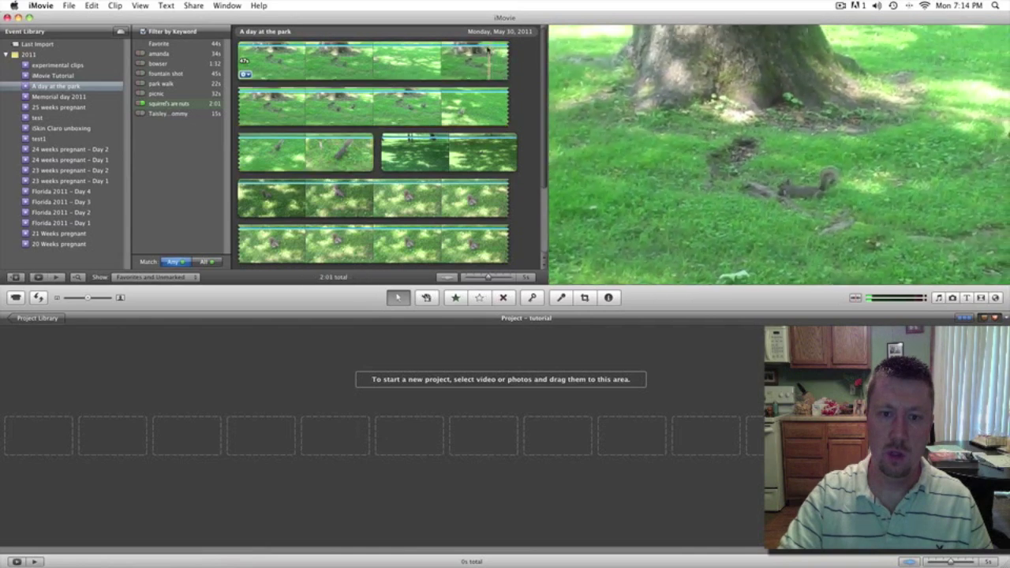
left_click_drag(479, 49, 406, 106)
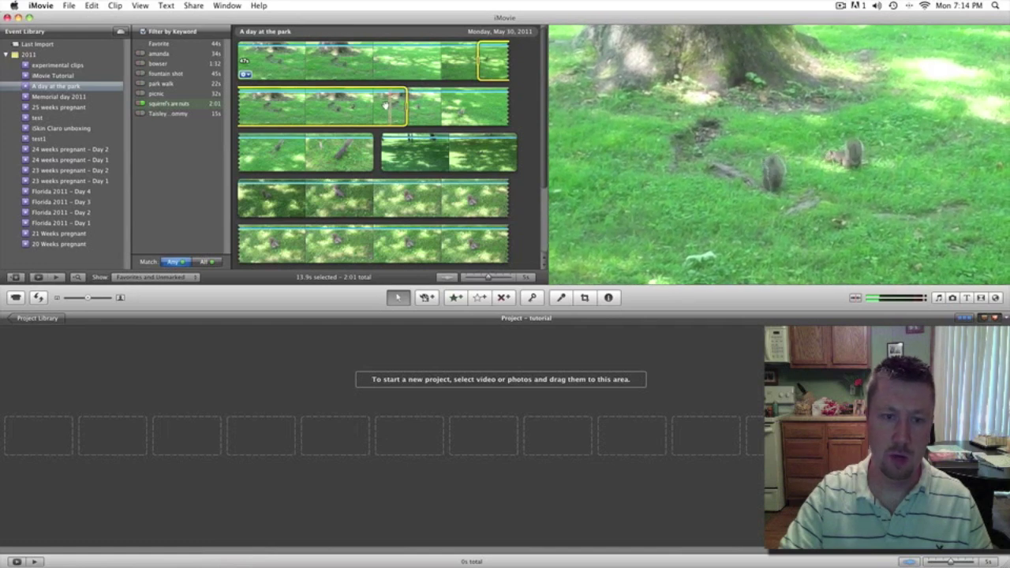
left_click_drag(386, 105, 42, 439)
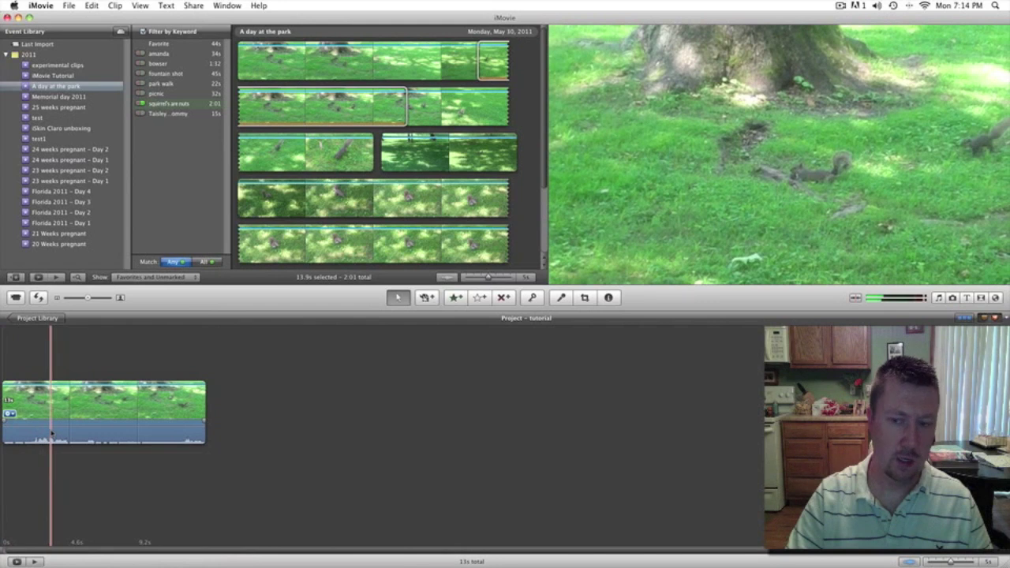
Step: Narrow the squirrel clip selection to about 1.1 seconds in the middle
left_click(58, 404)
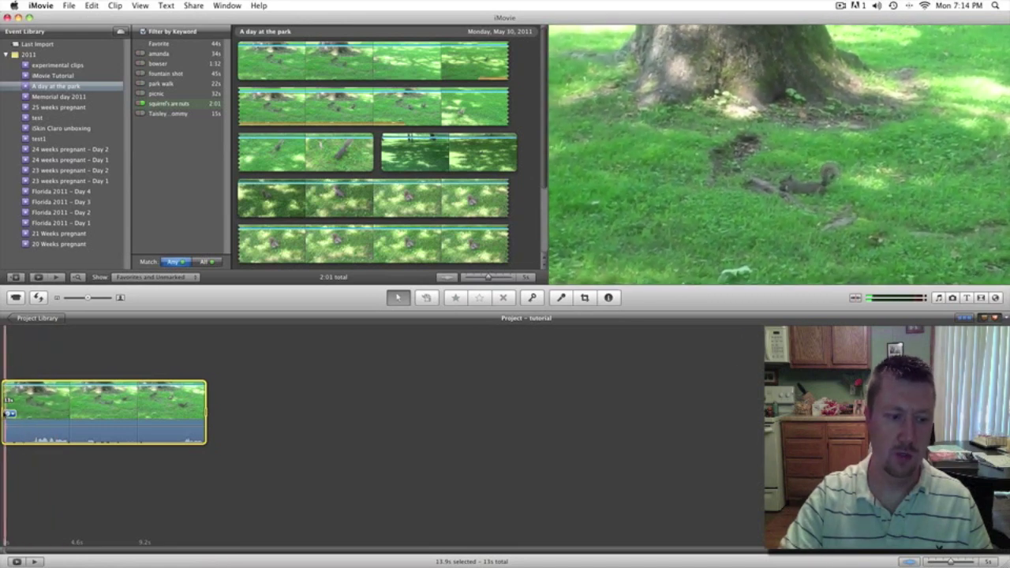
left_click_drag(8, 411, 114, 411)
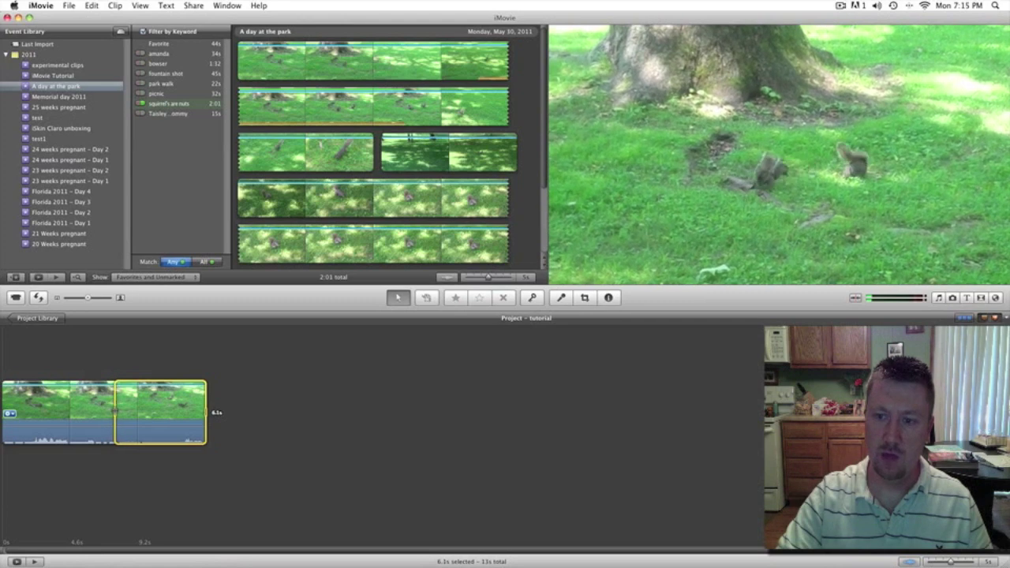
left_click_drag(113, 411, 111, 411)
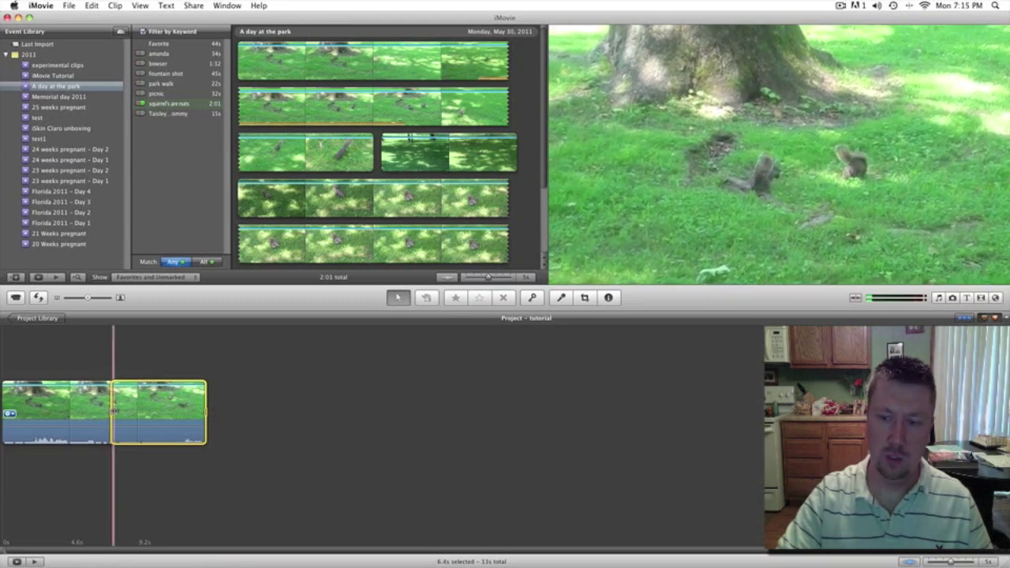
left_click_drag(204, 411, 128, 412)
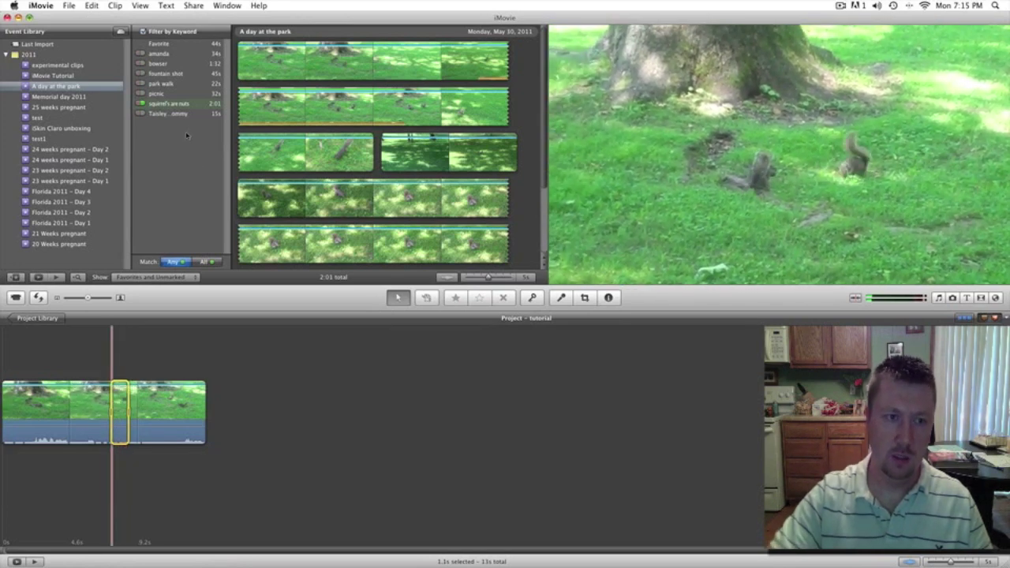
Step: Apply a 25% Instant Replay to the selected moment and play the project to preview it
left_click(115, 5)
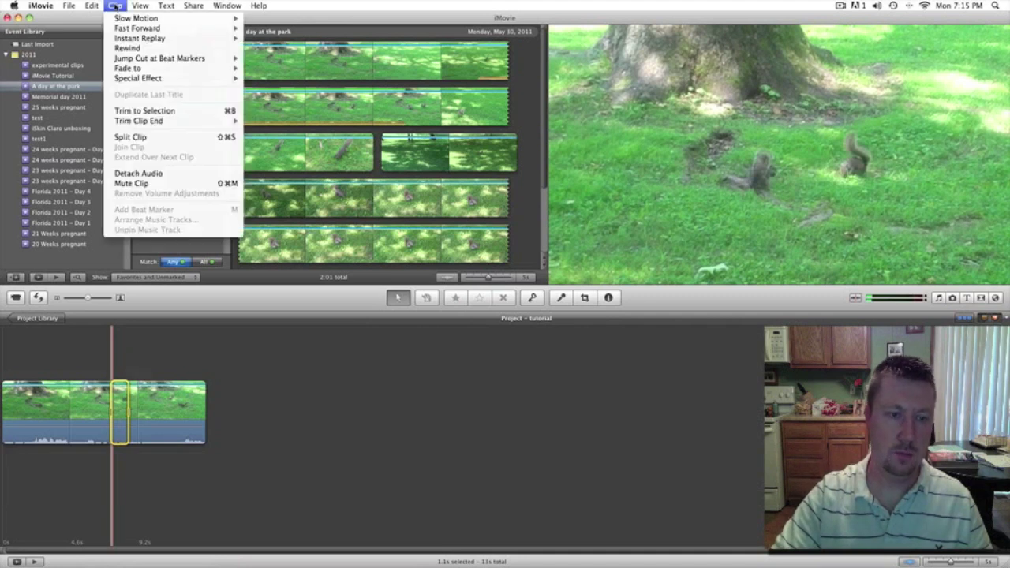
mouse_move(134, 38)
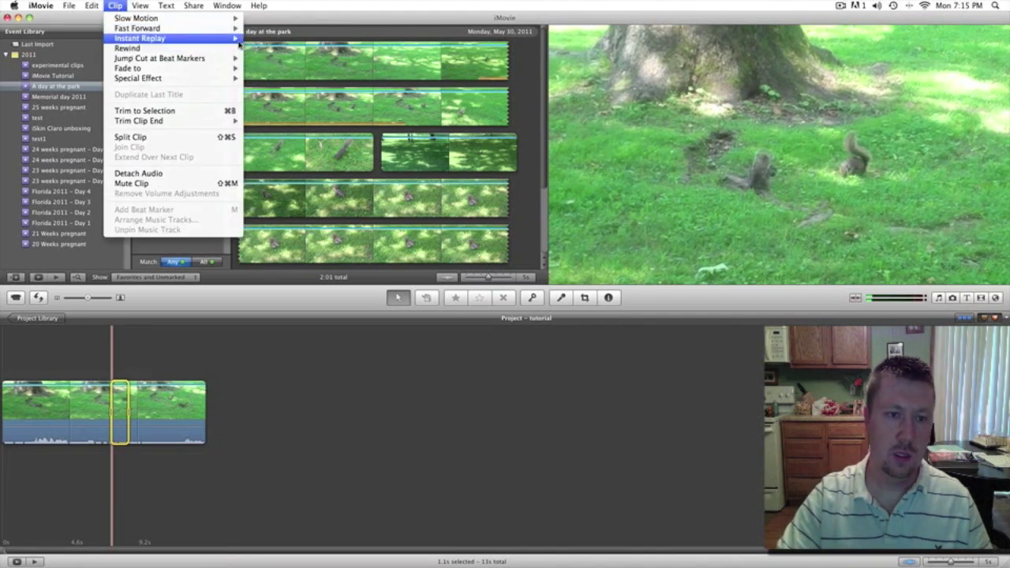
left_click(261, 48)
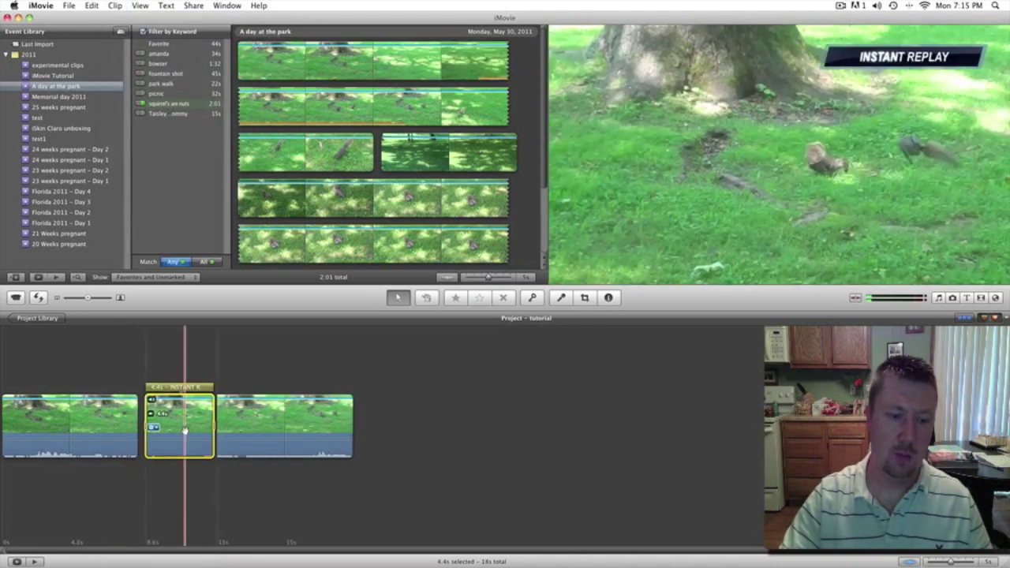
left_click(99, 382)
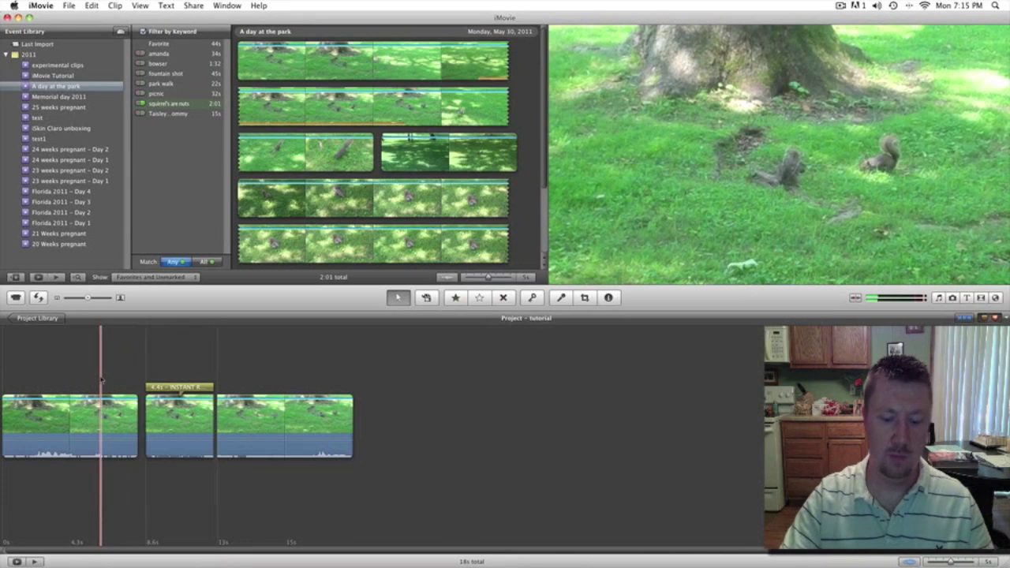
key("space")
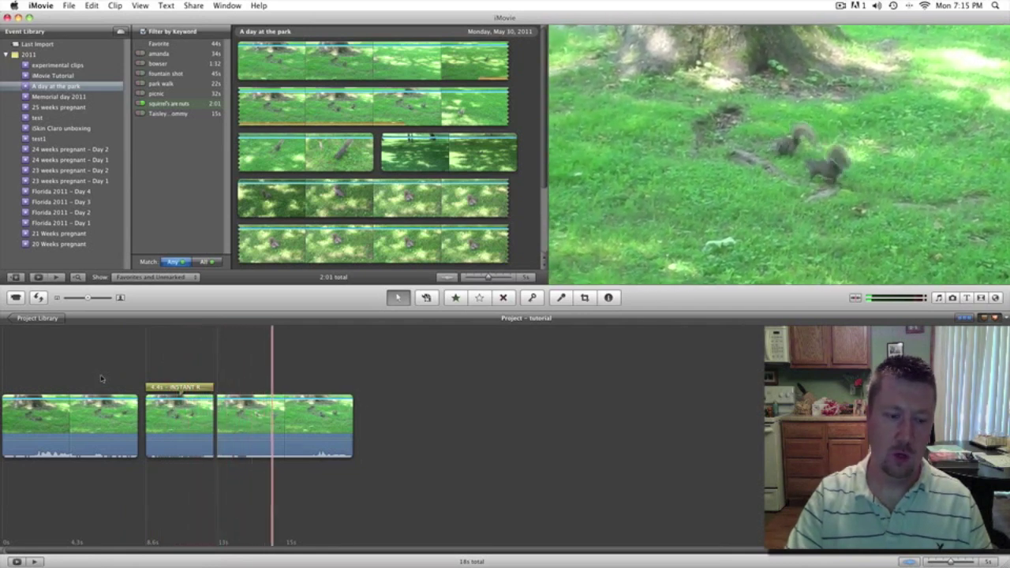
Step: Undo the 25% speed change and step the playhead back slightly
left_click(124, 367)
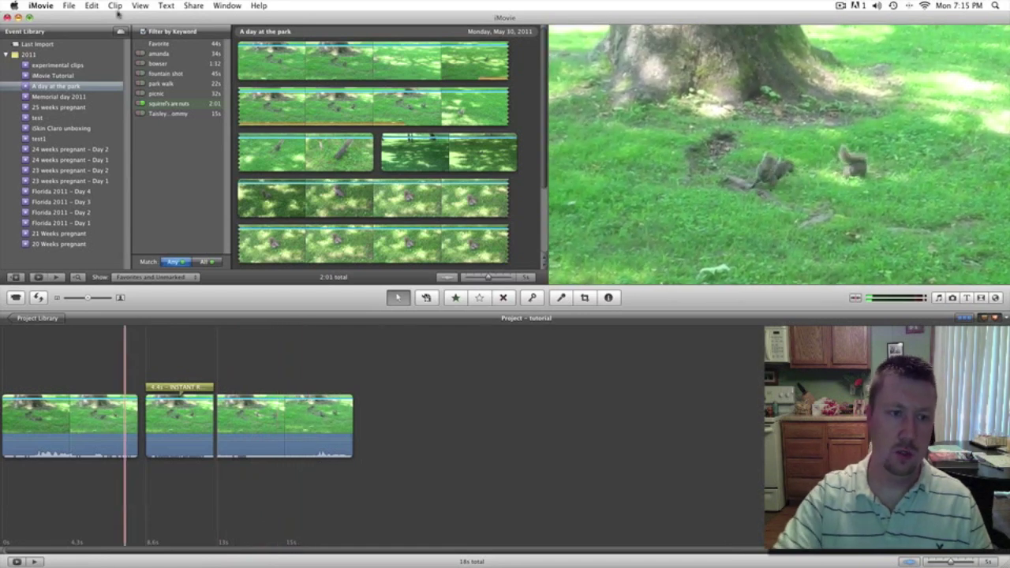
left_click(92, 7)
left_click(93, 19)
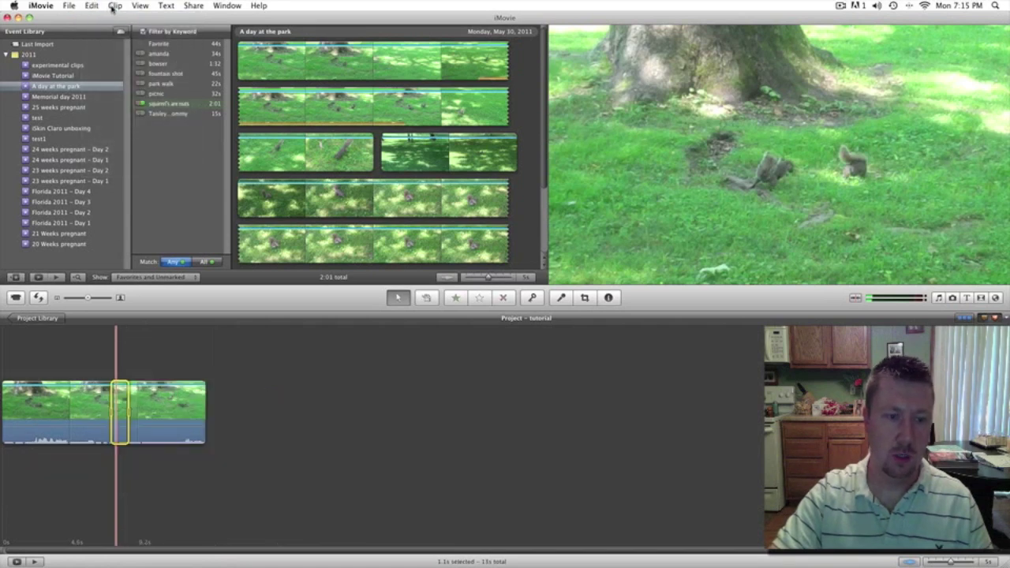
key("Left")
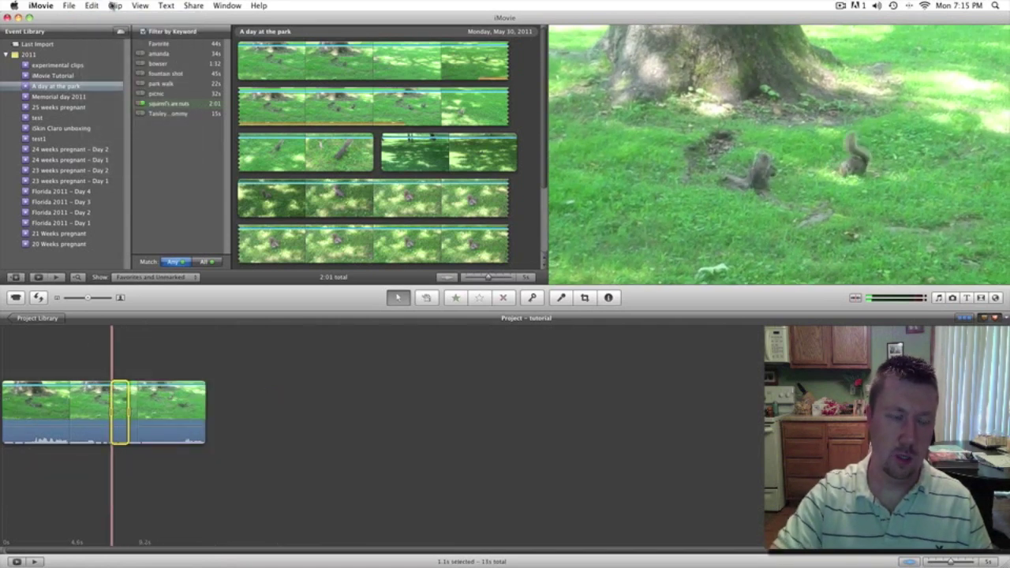
Step: Apply a 10% Instant Replay, creating a roughly 10.9-second replay clip
left_click(115, 6)
mouse_move(143, 38)
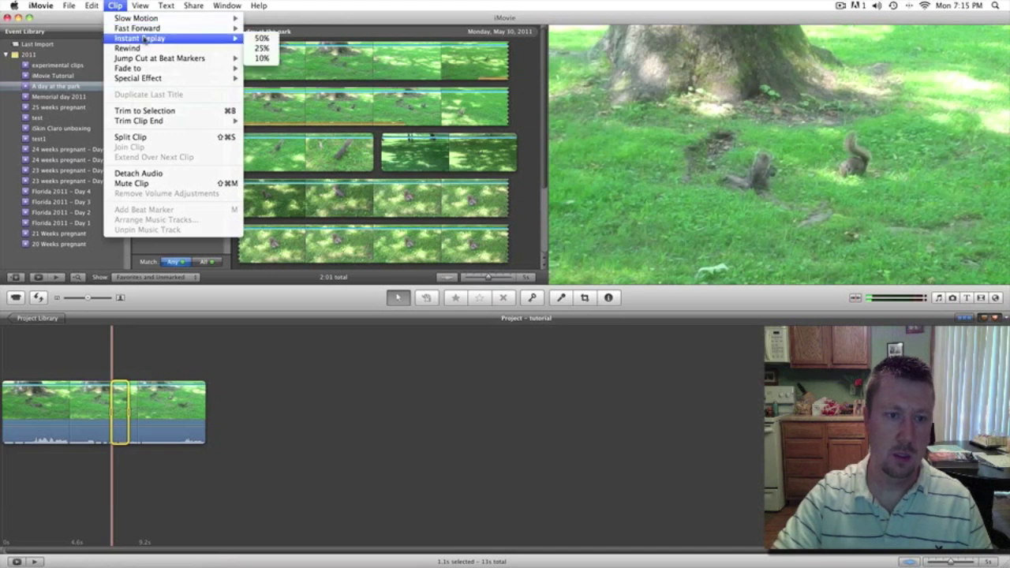
left_click(262, 58)
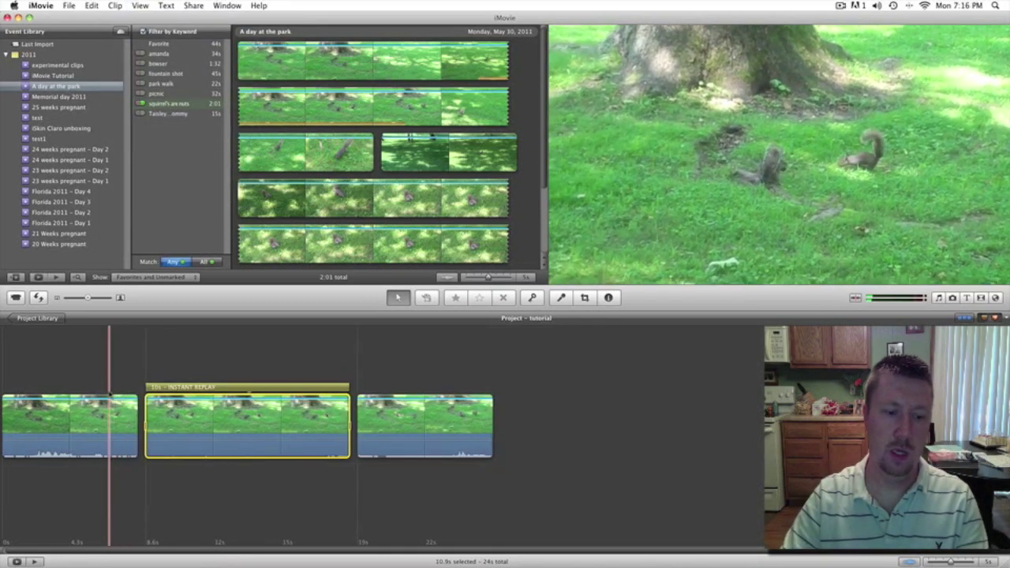
key("space")
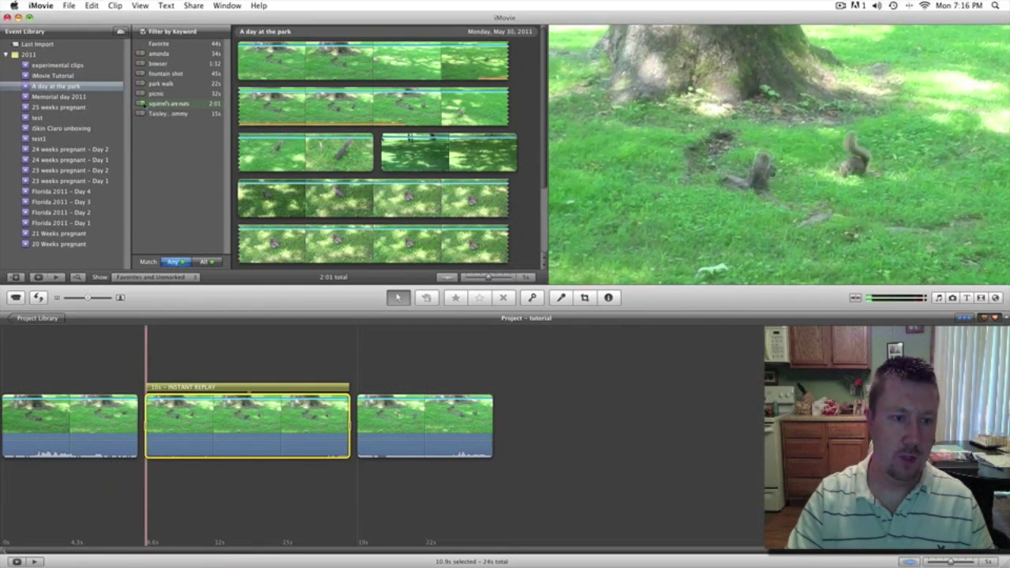
left_click(141, 103)
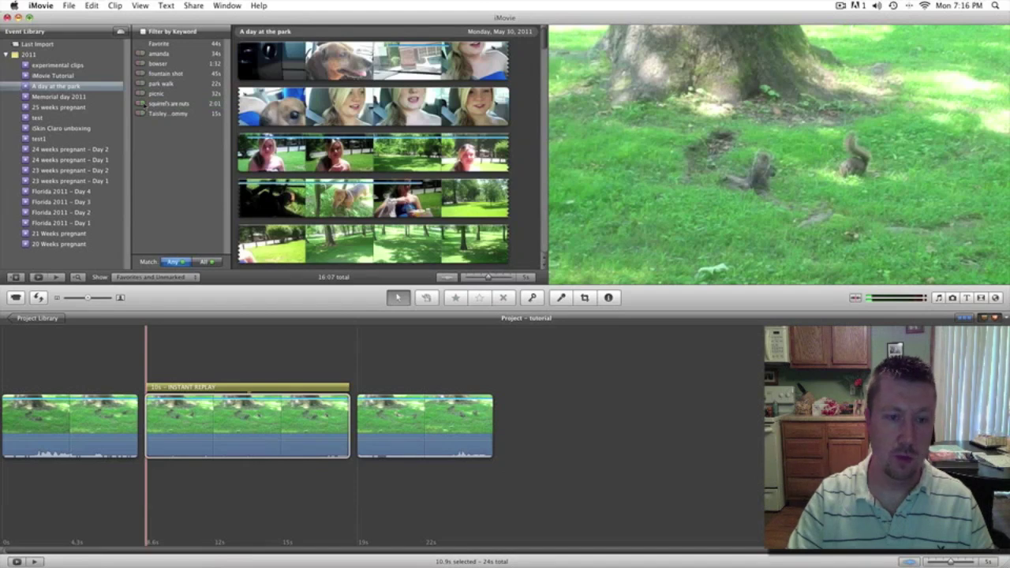
Step: Filter experimental clips to 'right side clone' and add that 3.1-second clip to the project end
left_click(60, 66)
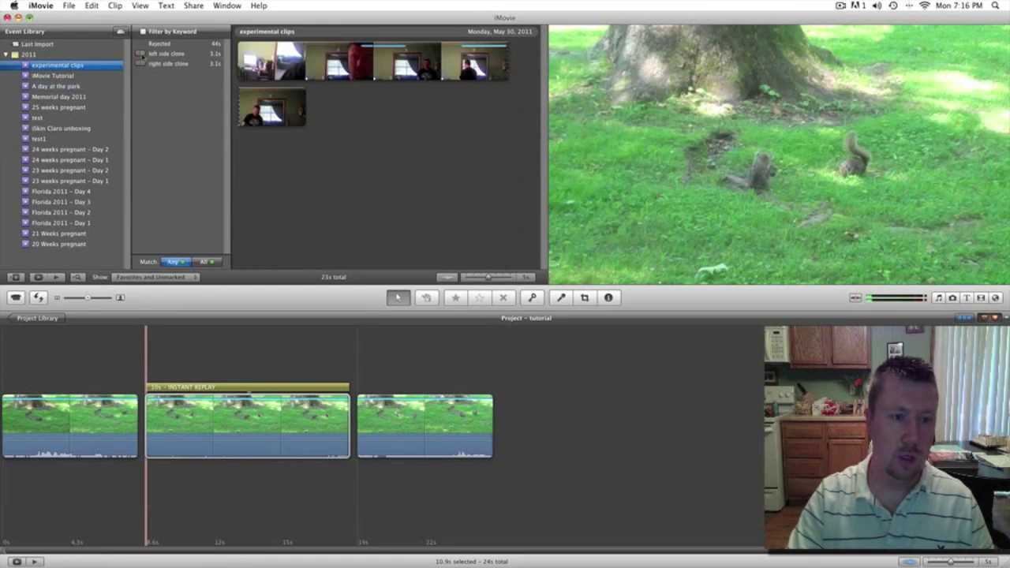
left_click(141, 53)
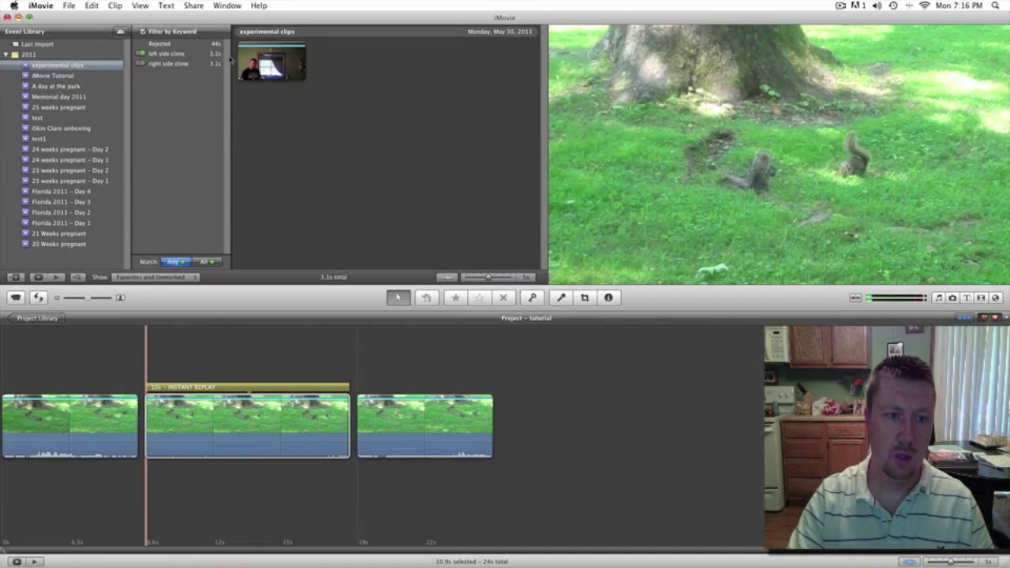
left_click(141, 54)
left_click(141, 64)
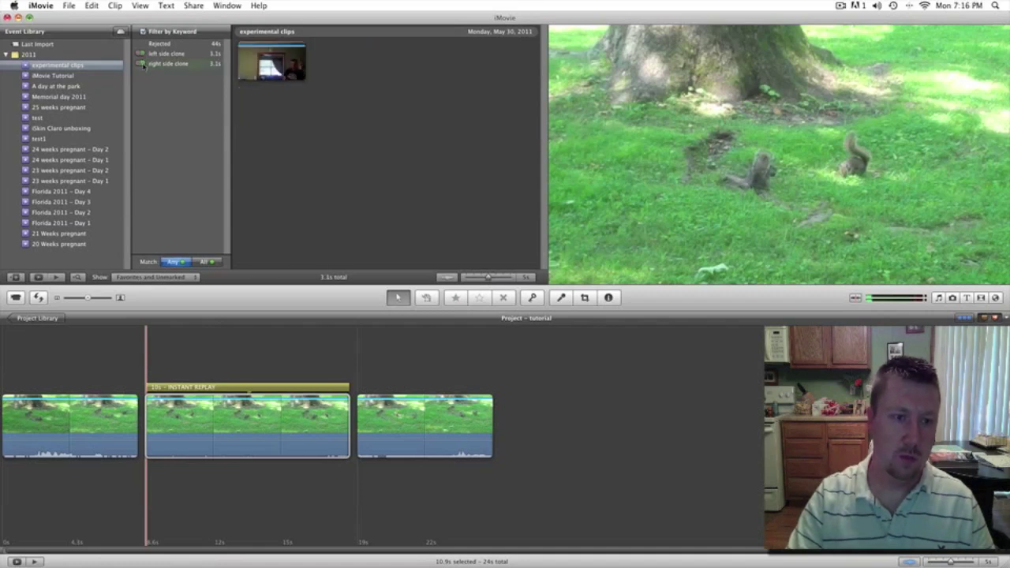
left_click(271, 65)
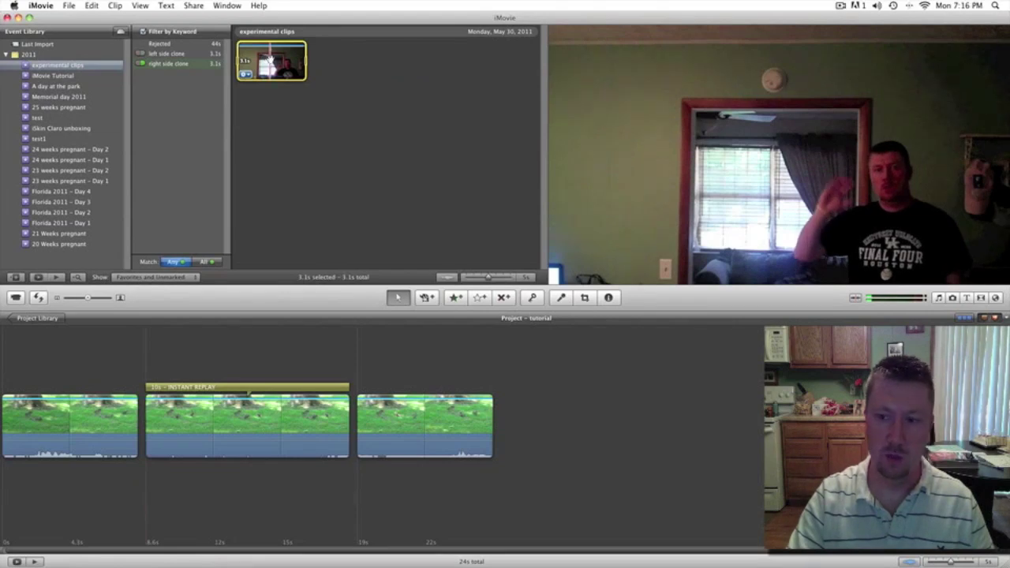
left_click_drag(270, 59, 543, 430)
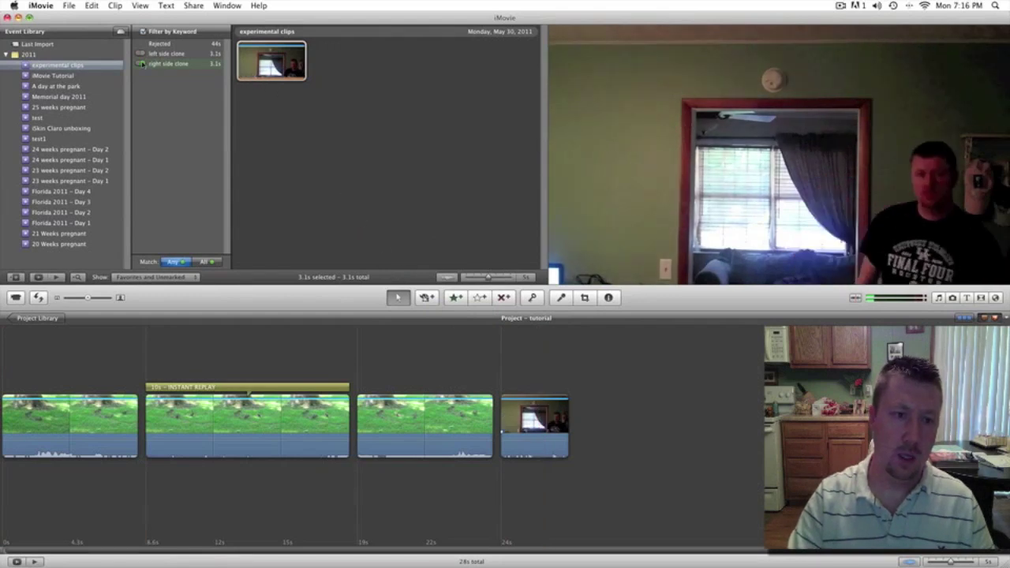
Step: Switch the keyword filter to 'left side clone' and select that clip
left_click(141, 63)
left_click(141, 53)
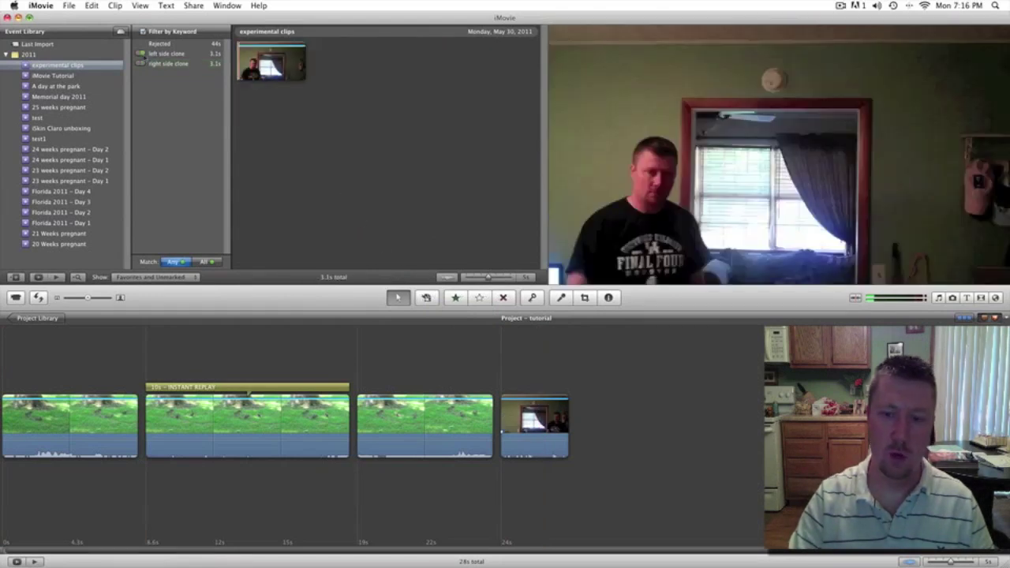
left_click(269, 61)
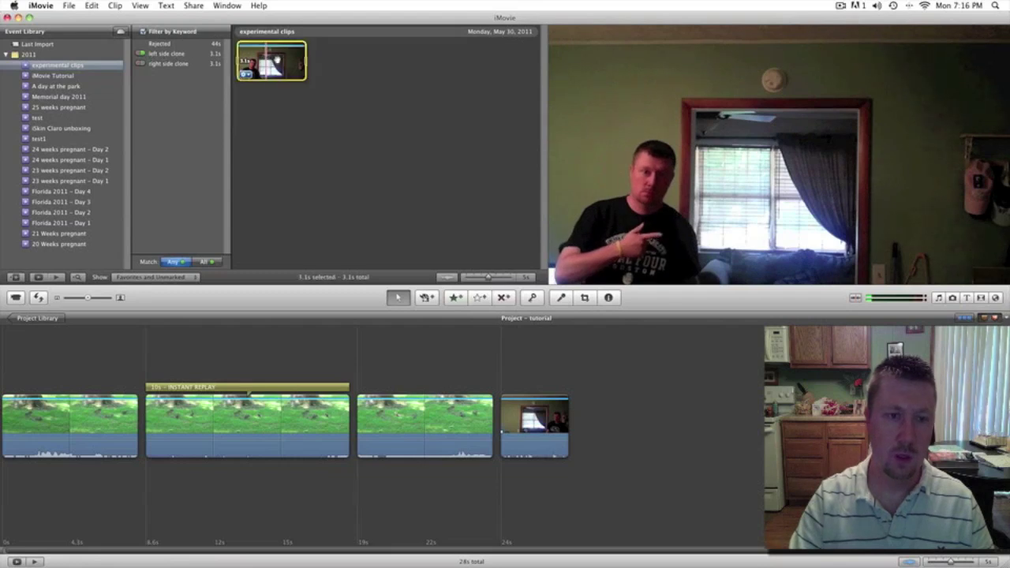
Step: Drop the left side clone clip onto the last project clip as a Green Screen overlay
left_click_drag(279, 59, 503, 413)
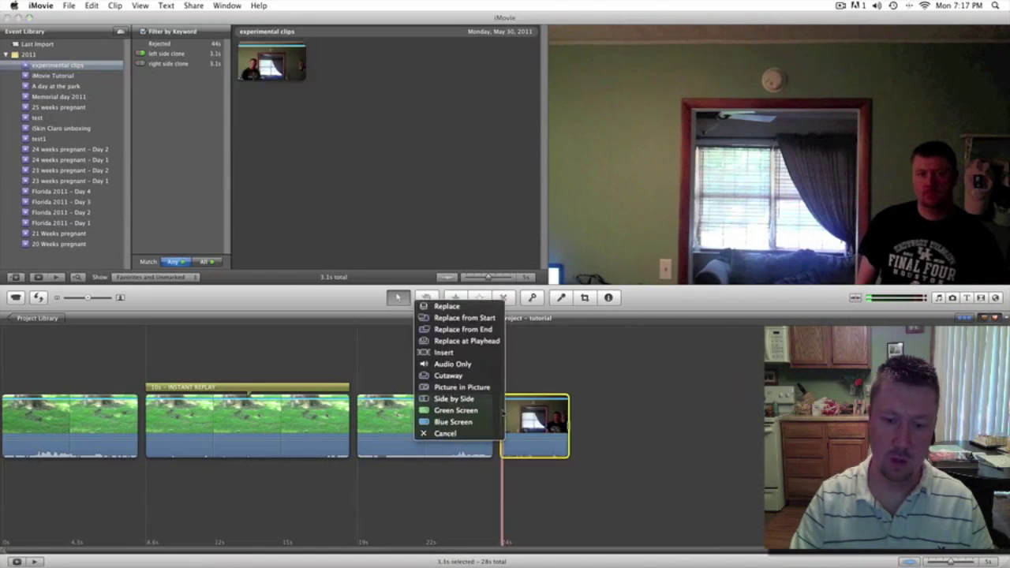
left_click(456, 411)
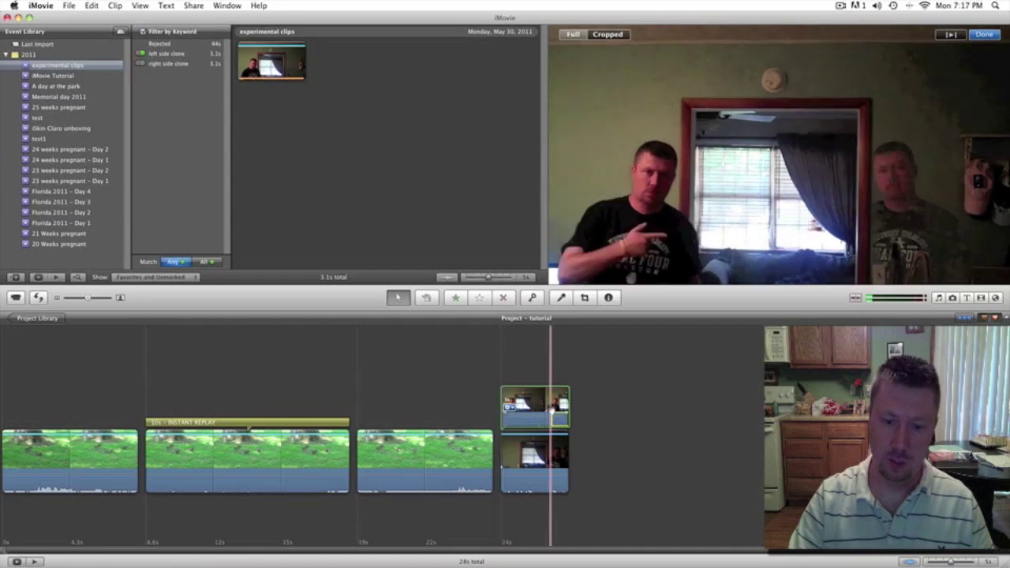
Step: Crop the overlay to the left part of the frame, pulling the right edge inward
left_click(620, 37)
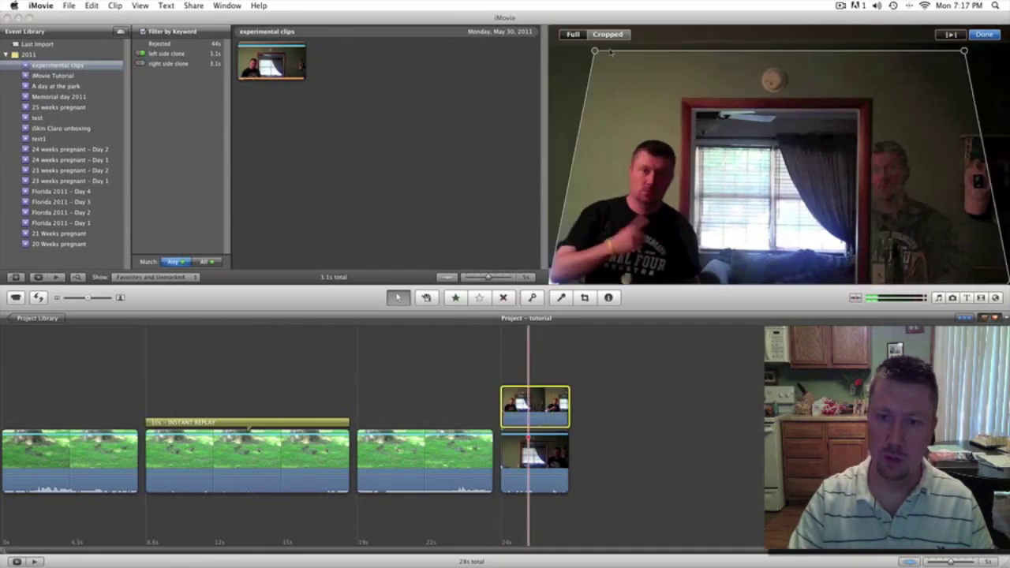
left_click_drag(595, 52, 549, 27)
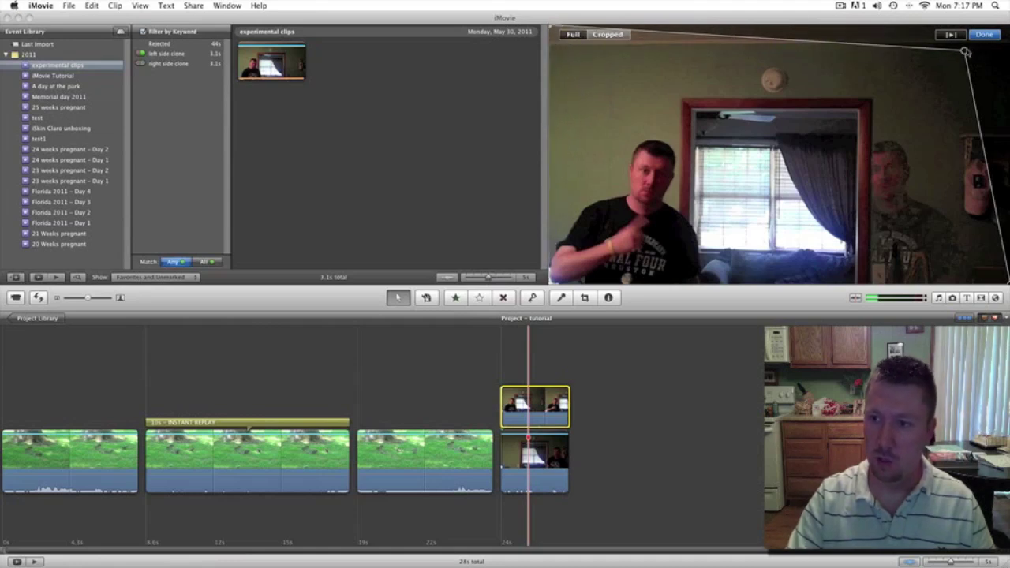
left_click_drag(945, 53, 729, 27)
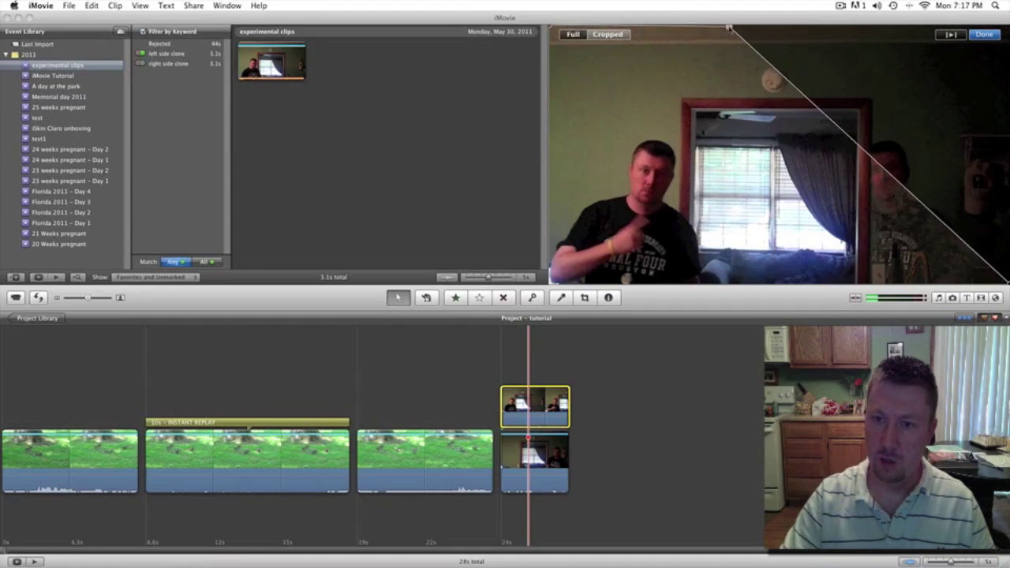
left_click_drag(1008, 281, 733, 289)
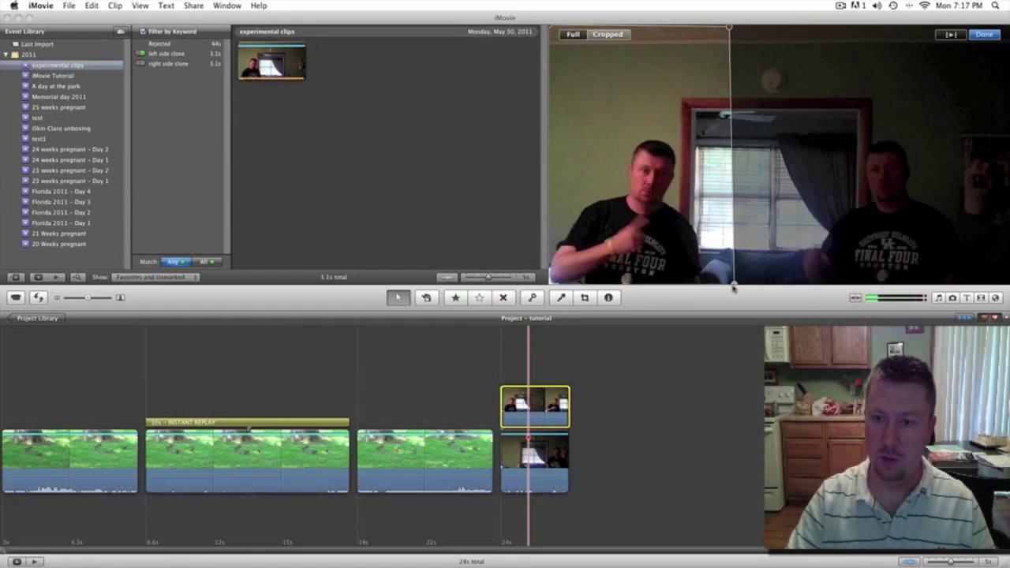
left_click(983, 34)
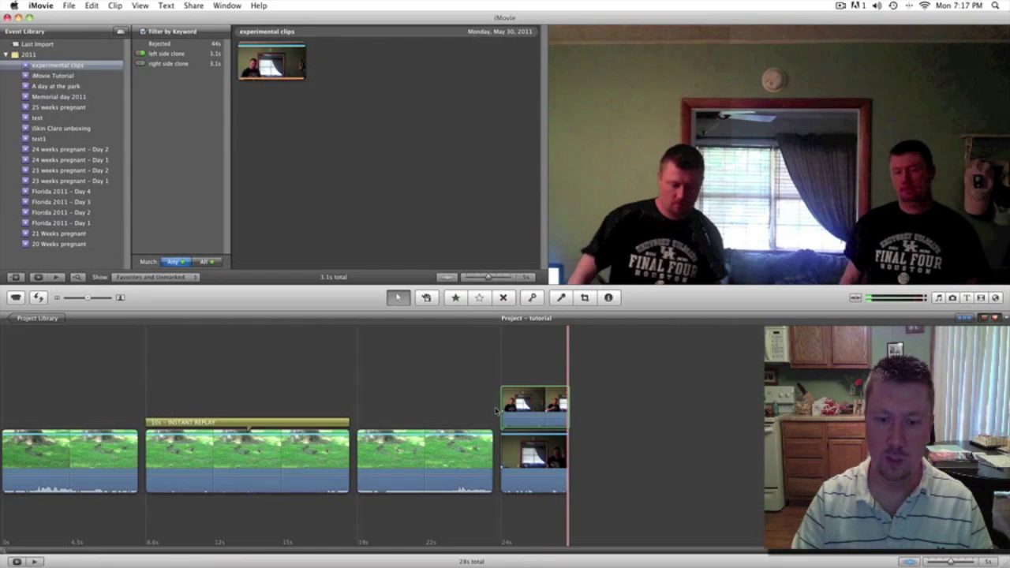
key("space")
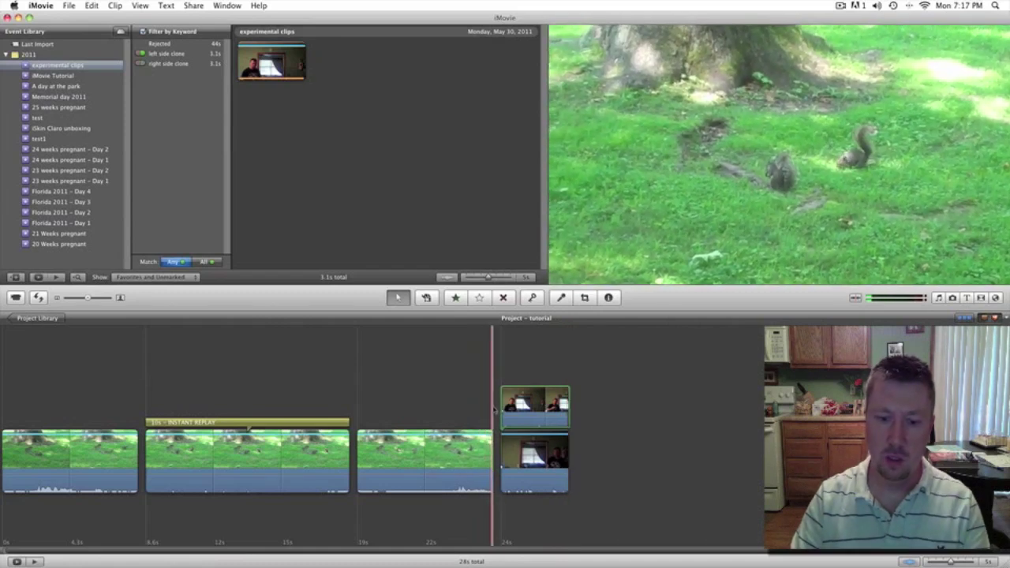